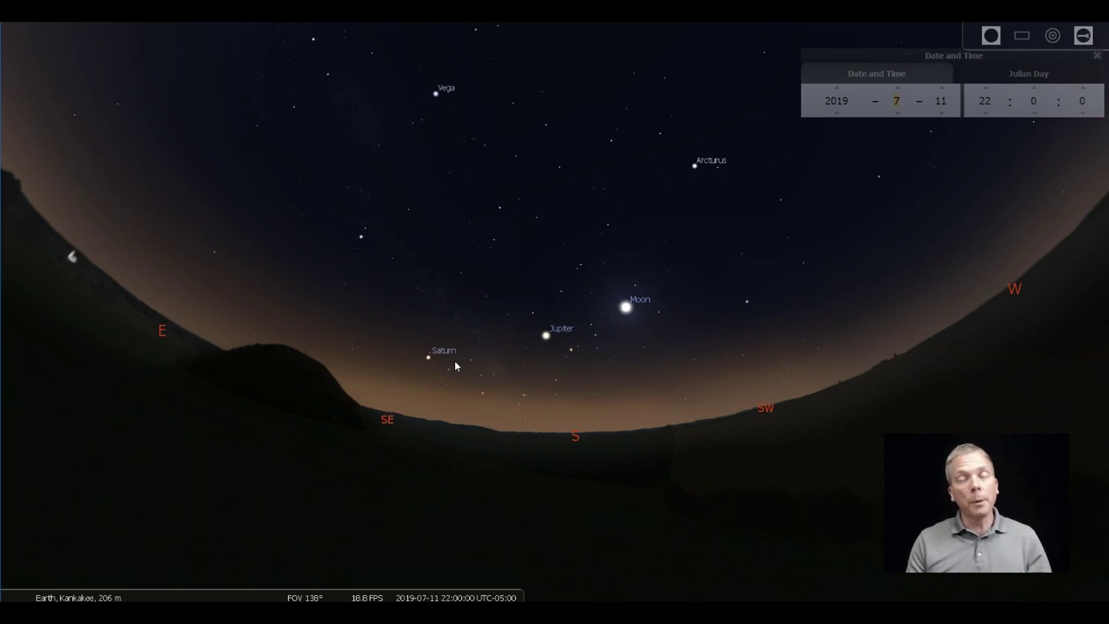
pyautogui.click(985, 100)
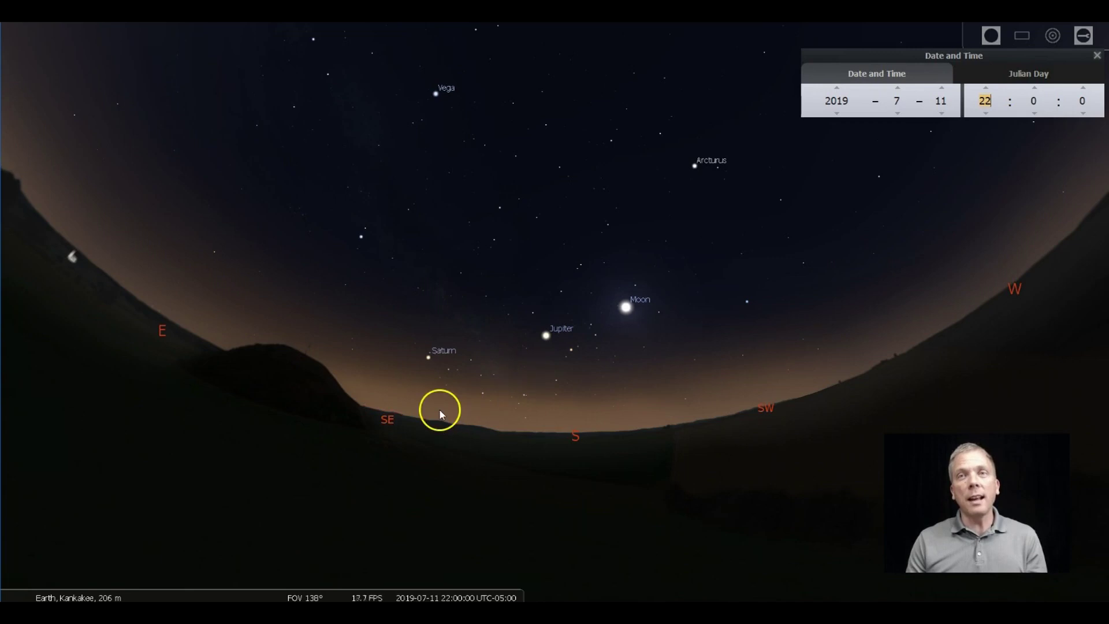
# Zoom to about 84° over the southern planets, overlay the azimuthal grid, and advance one hour.
pyautogui.scroll(5, 448, 407)
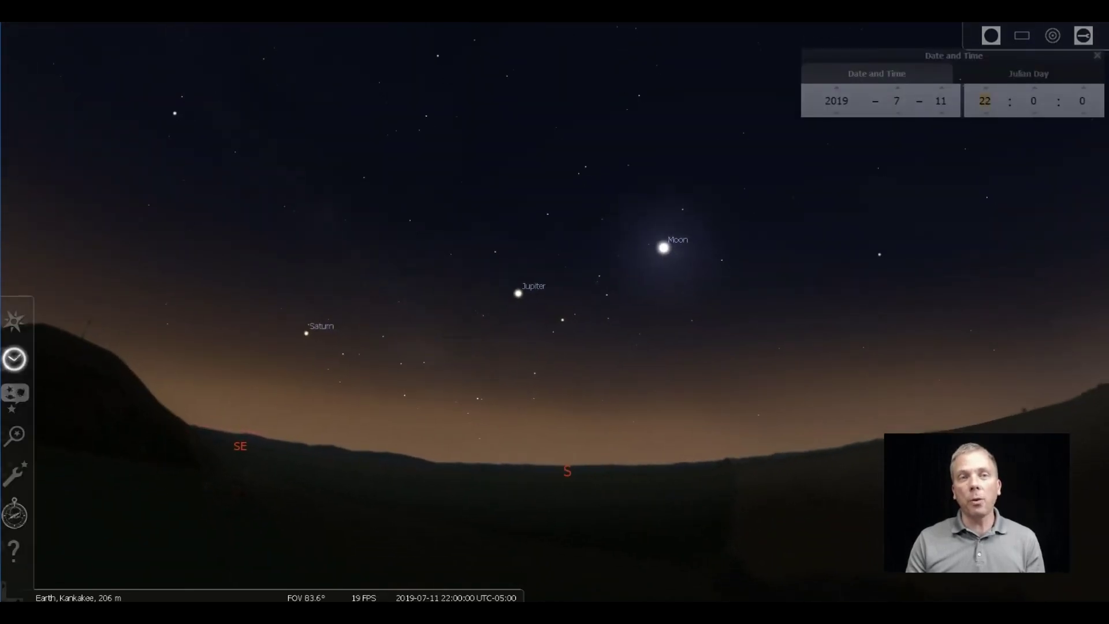
pyautogui.moveTo(107, 595)
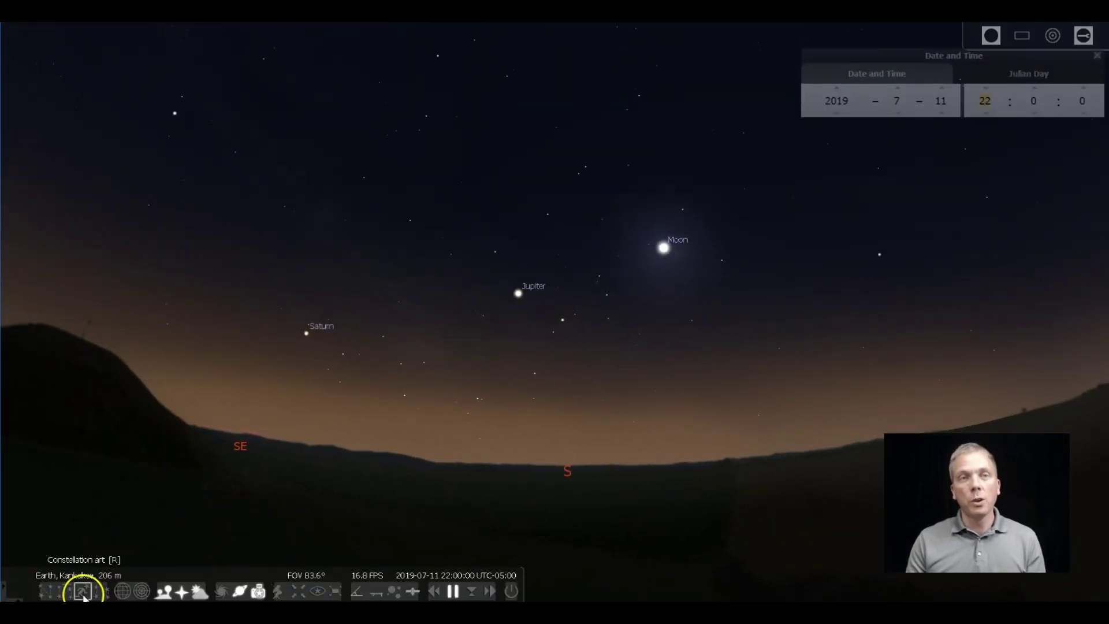
pyautogui.click(142, 590)
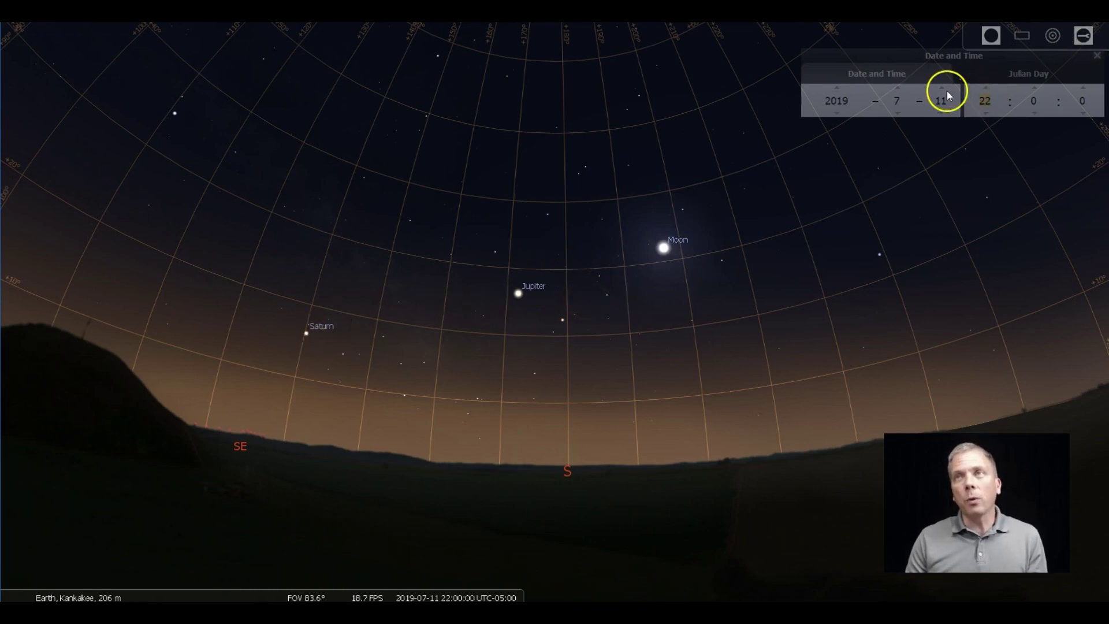
pyautogui.click(986, 88)
# Set the time to 00:43 on 12 July 2019 and show Saturn's details.
pyautogui.click(987, 87)
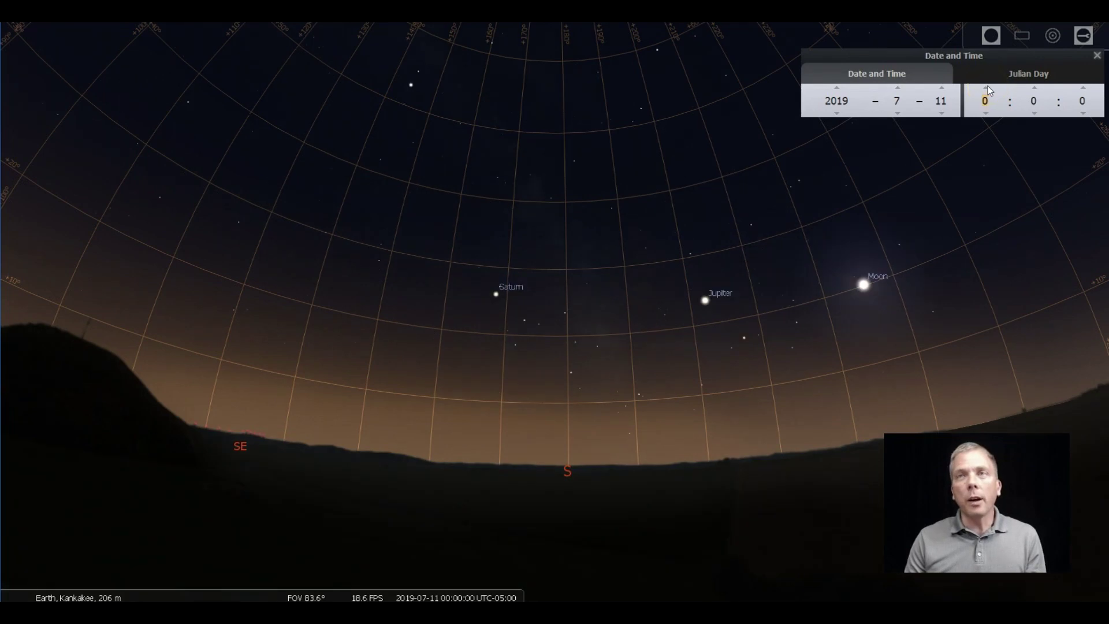
pyautogui.click(987, 88)
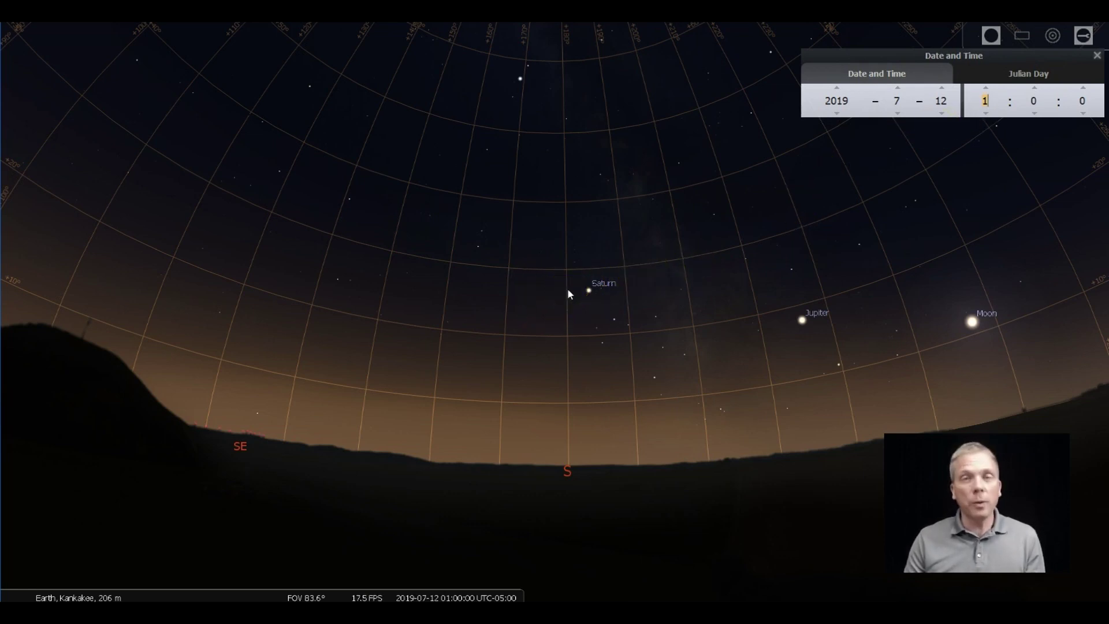
pyautogui.click(588, 290)
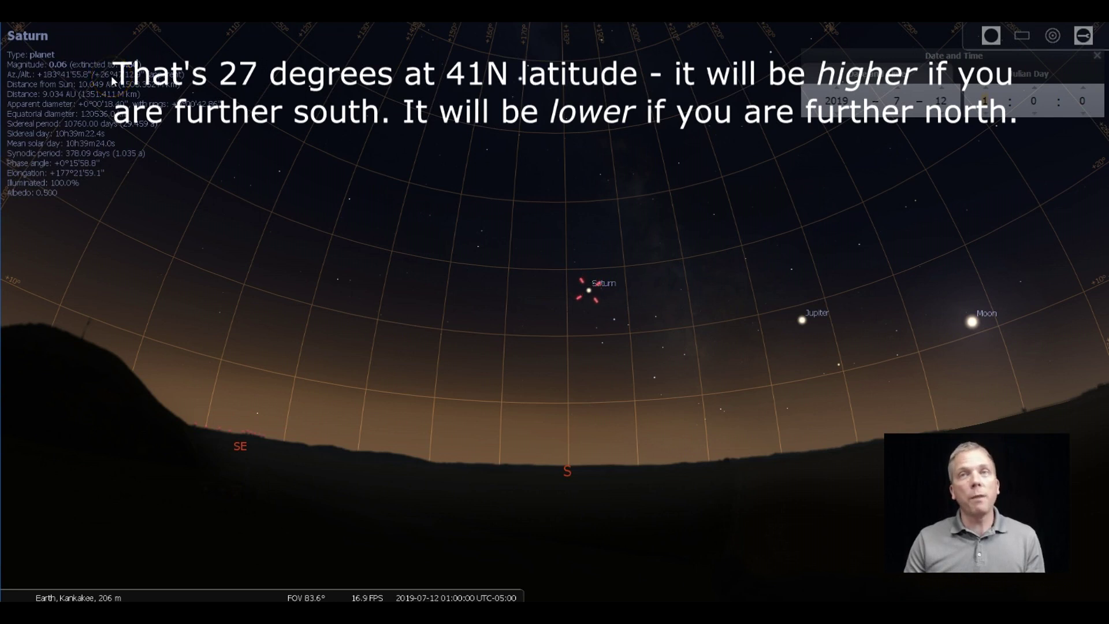
pyautogui.scroll(-17, 1034, 101)
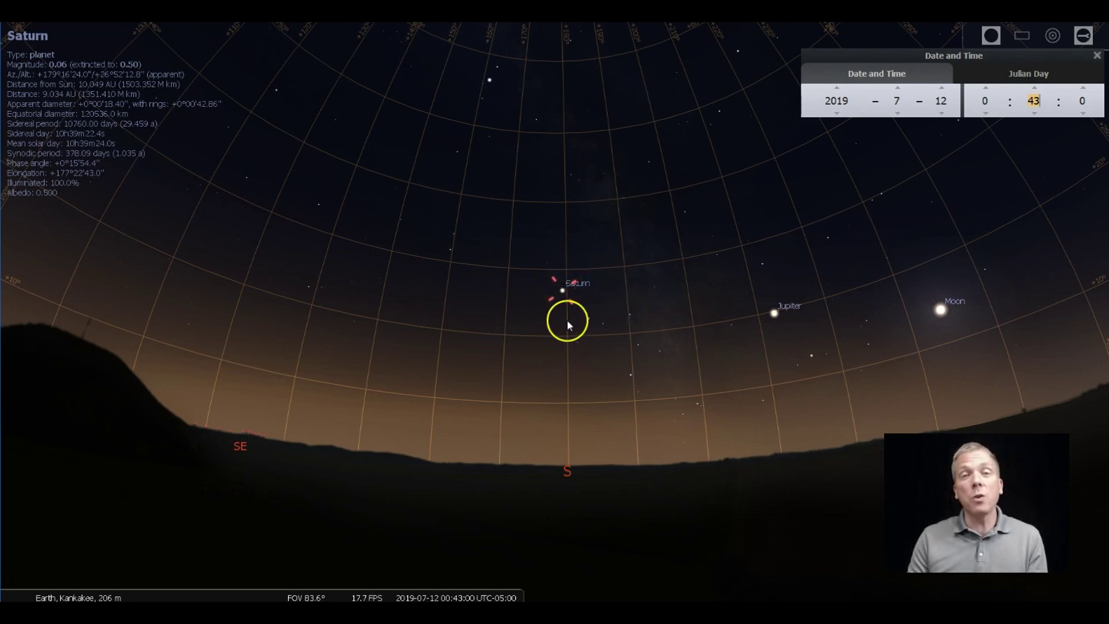
pyautogui.moveTo(318, 595)
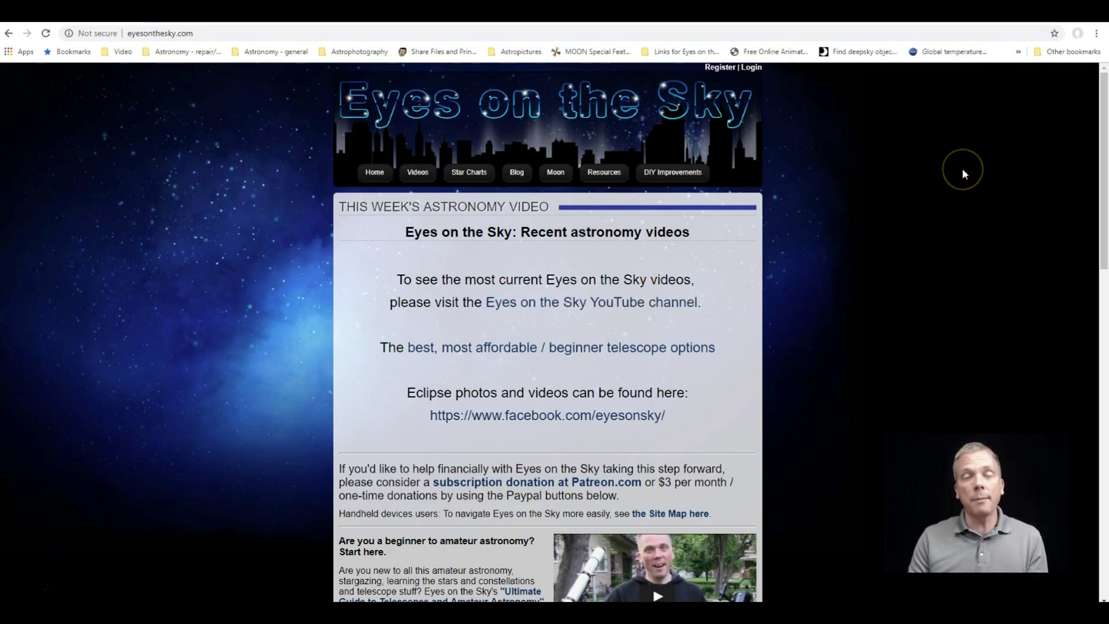
# Open Eyes on the Sky's 'See the planets better' article from Resources and scroll through it.
pyautogui.moveTo(625, 176)
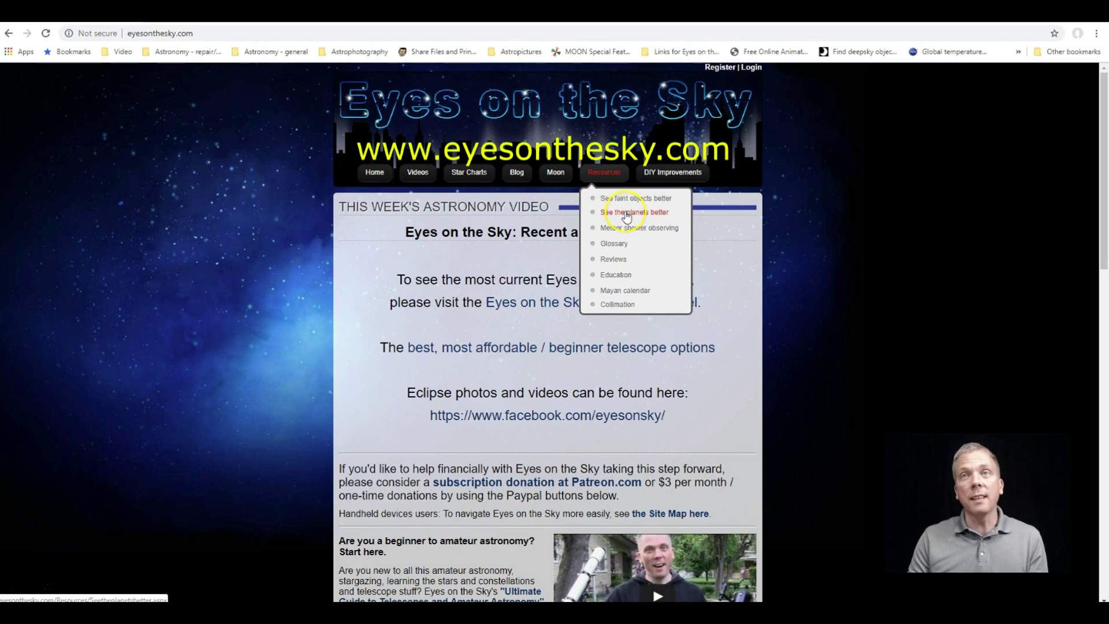
pyautogui.click(626, 214)
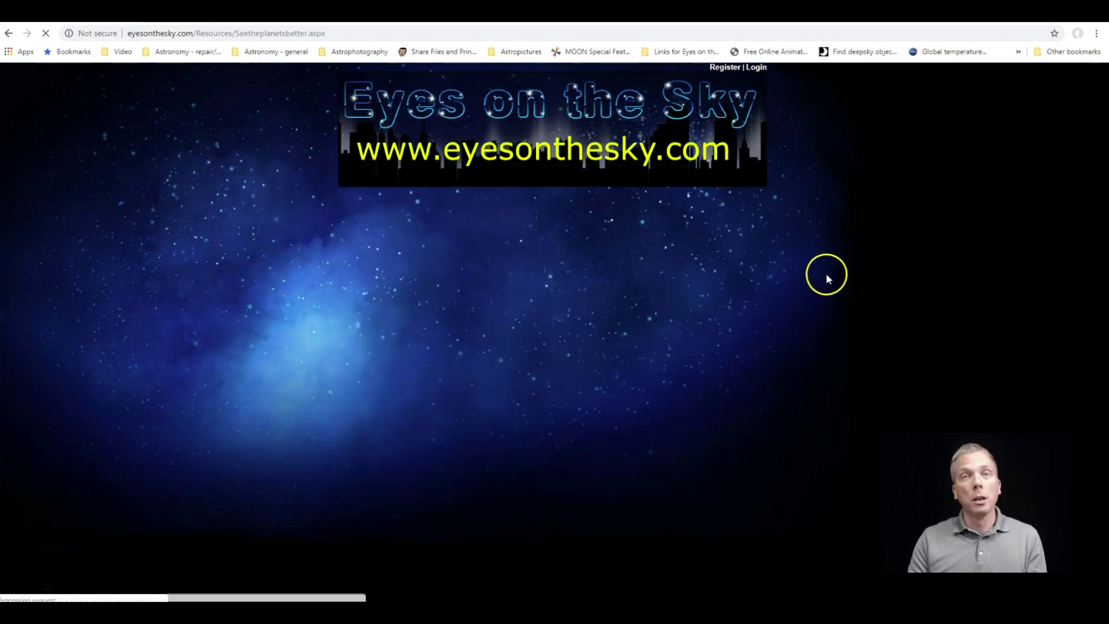
pyautogui.scroll(-5, 826, 274)
pyautogui.scroll(-9, 827, 279)
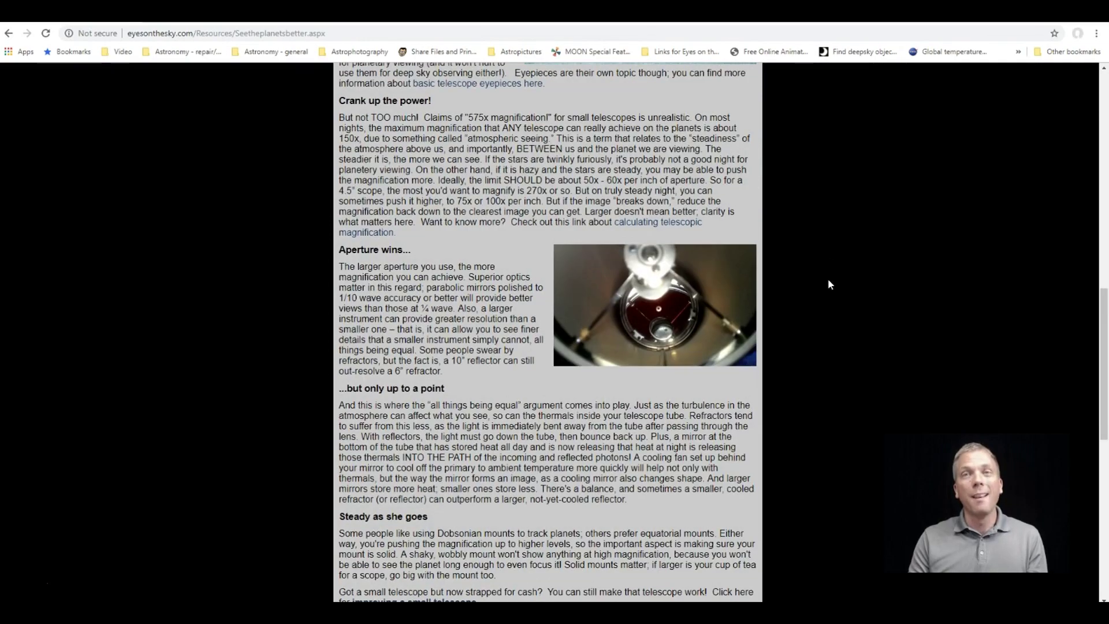
pyautogui.scroll(-5, 829, 283)
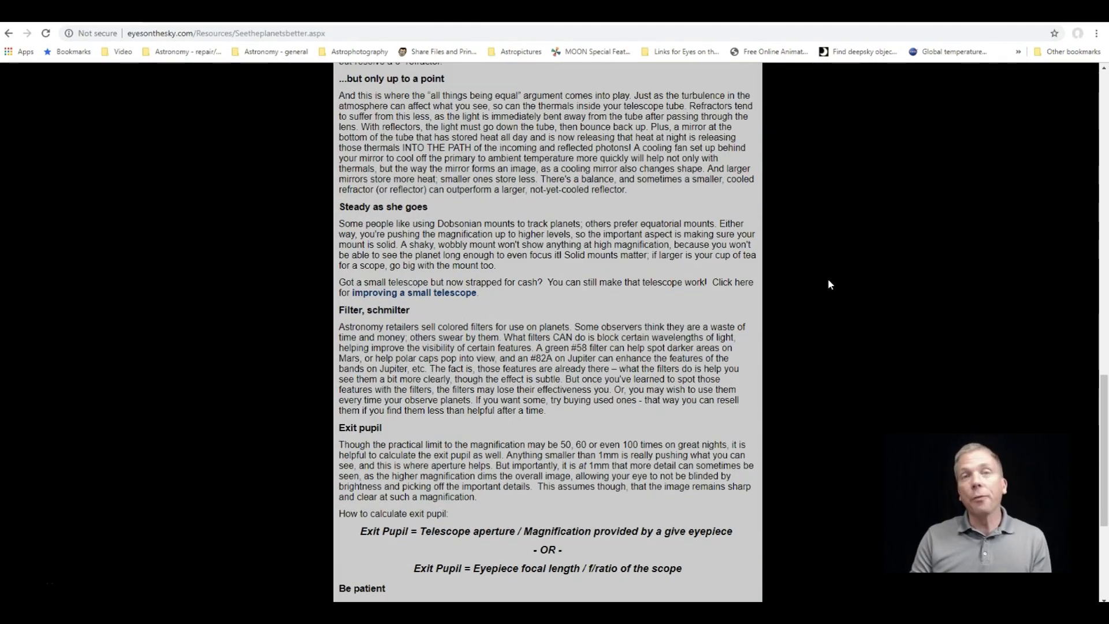
pyautogui.scroll(-4, 828, 283)
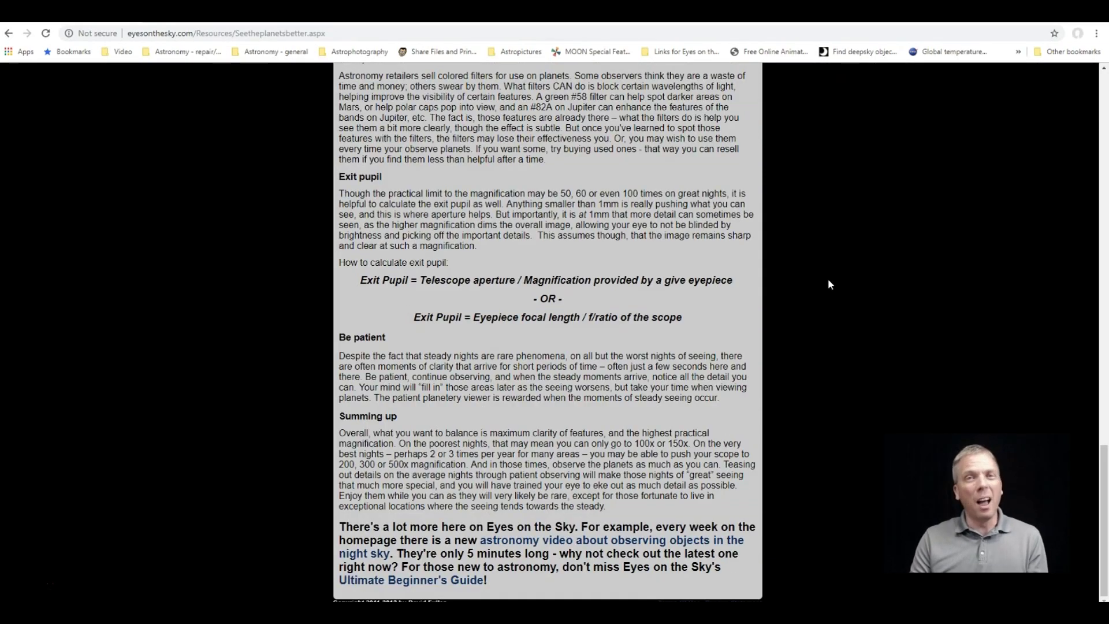
pyautogui.scroll(20, 827, 279)
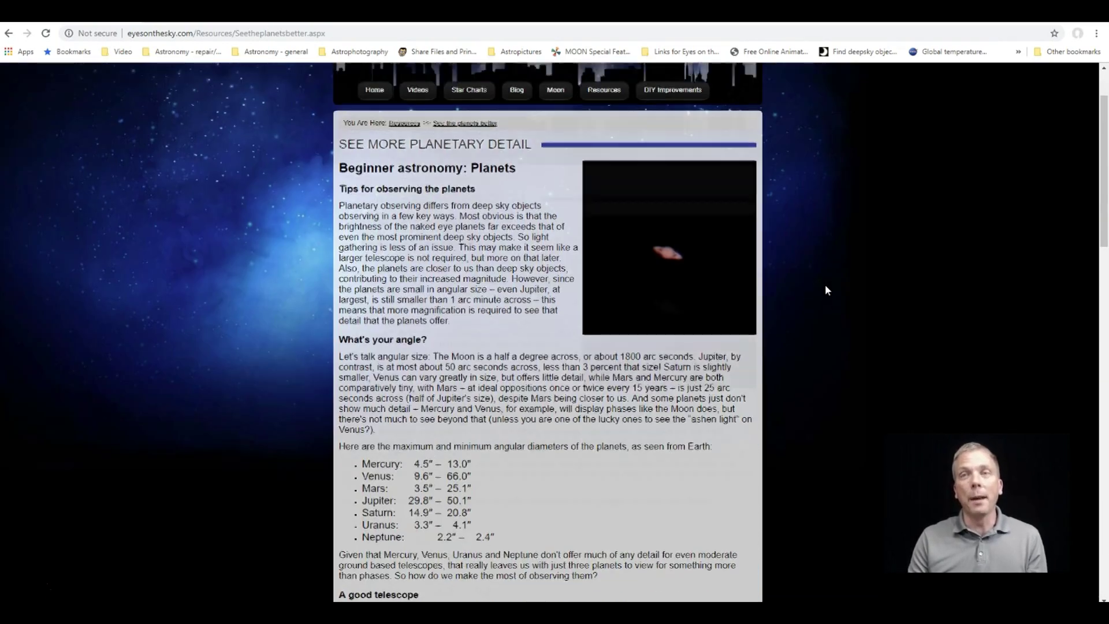
pyautogui.scroll(2, 825, 285)
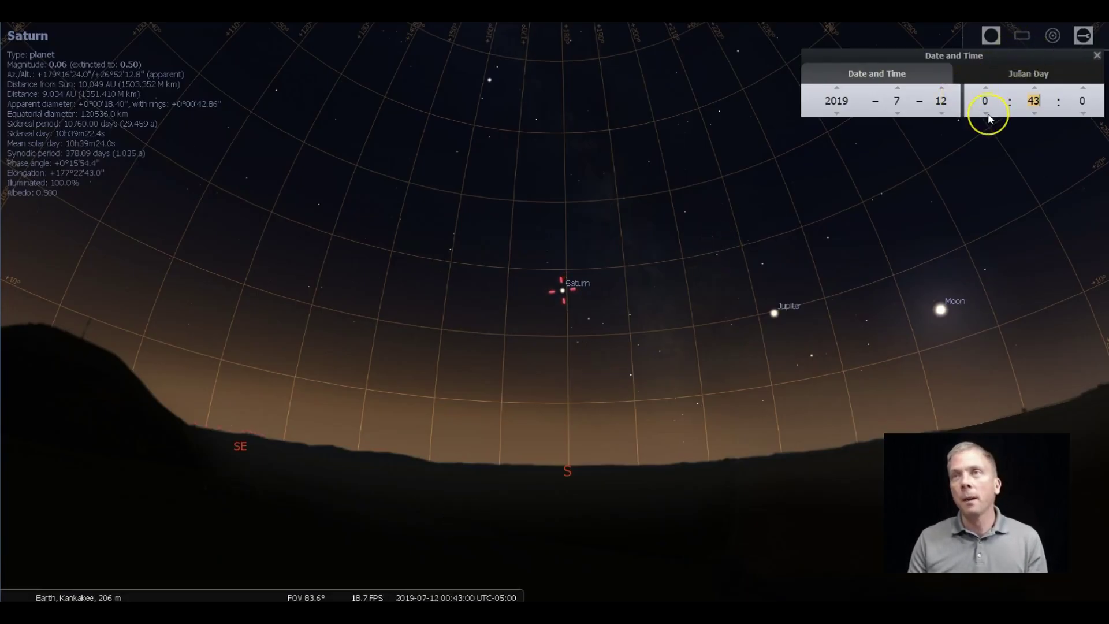
# Adjust the hour and minutes to 23:00 on 11 July 2019, then raise the view higher.
pyautogui.click(987, 114)
pyautogui.click(988, 114)
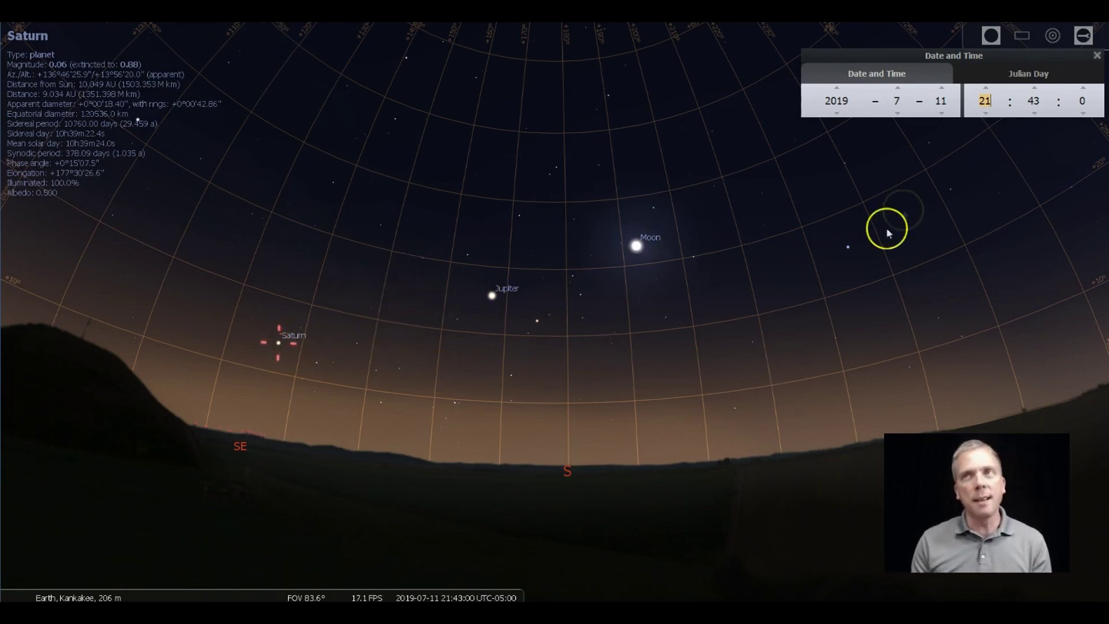
pyautogui.click(986, 88)
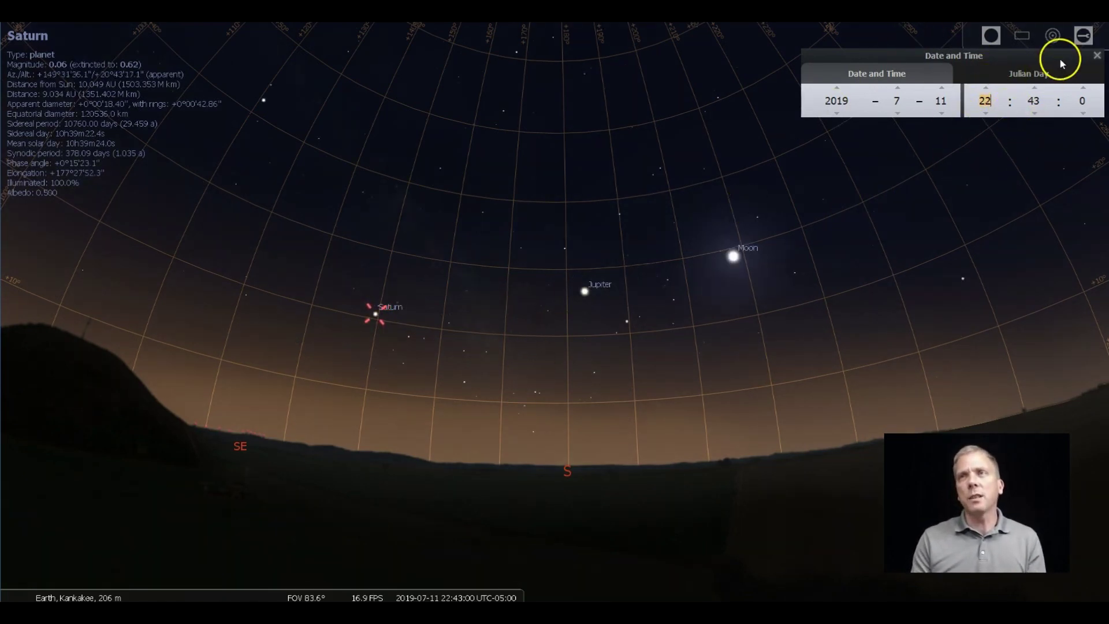
pyautogui.click(1034, 88)
pyautogui.click(1034, 89)
pyautogui.scroll(13, 1035, 95)
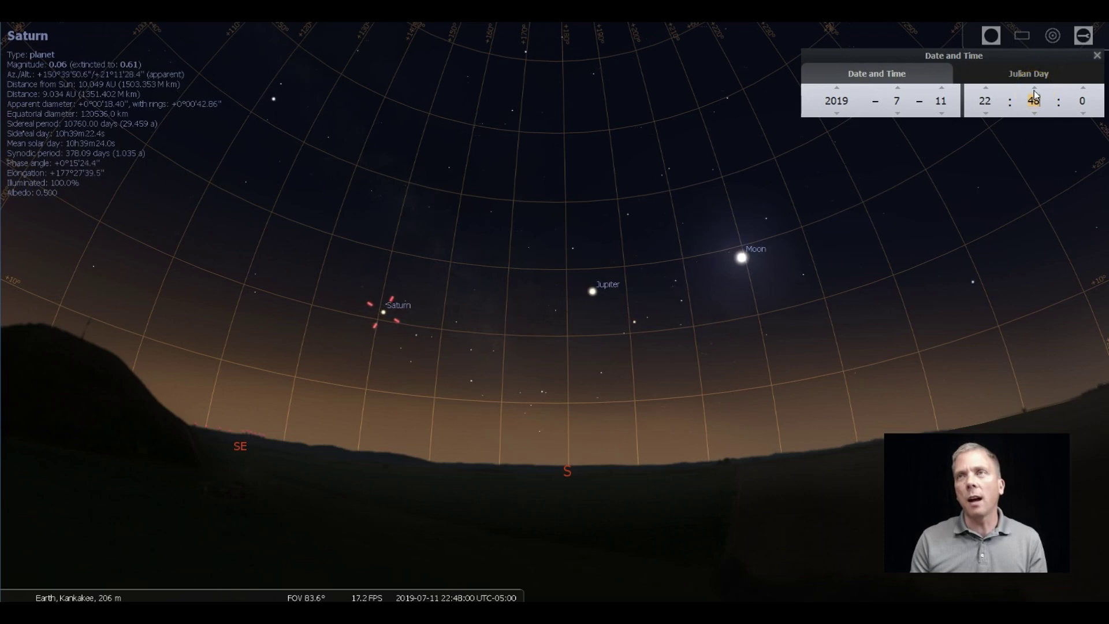
pyautogui.scroll(2, 1034, 95)
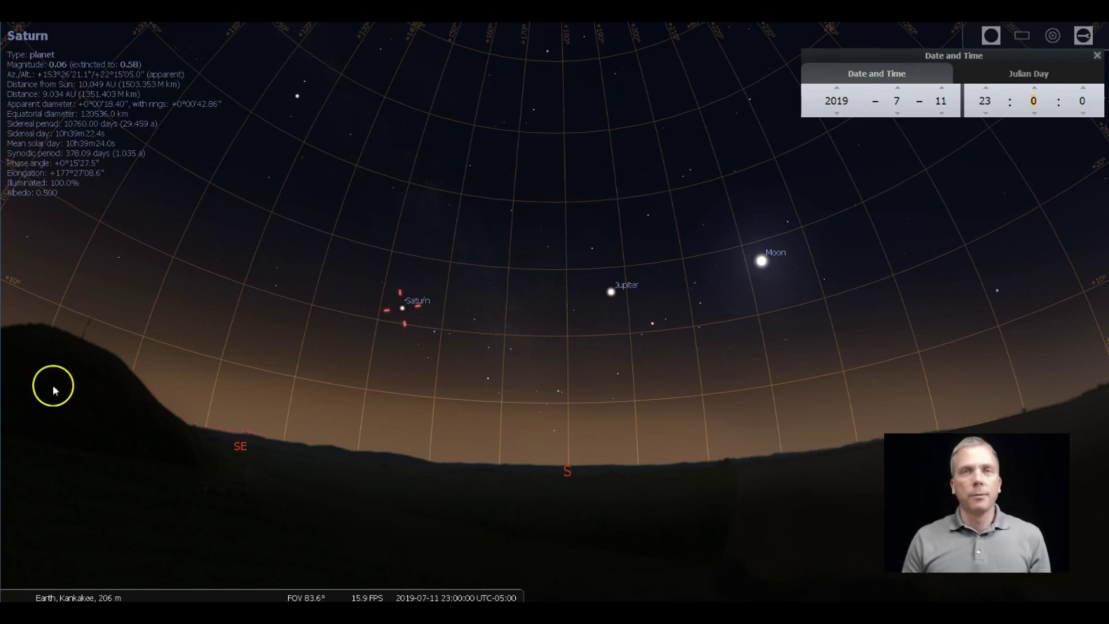
pyautogui.moveTo(495, 276); pyautogui.dragTo(503, 421)
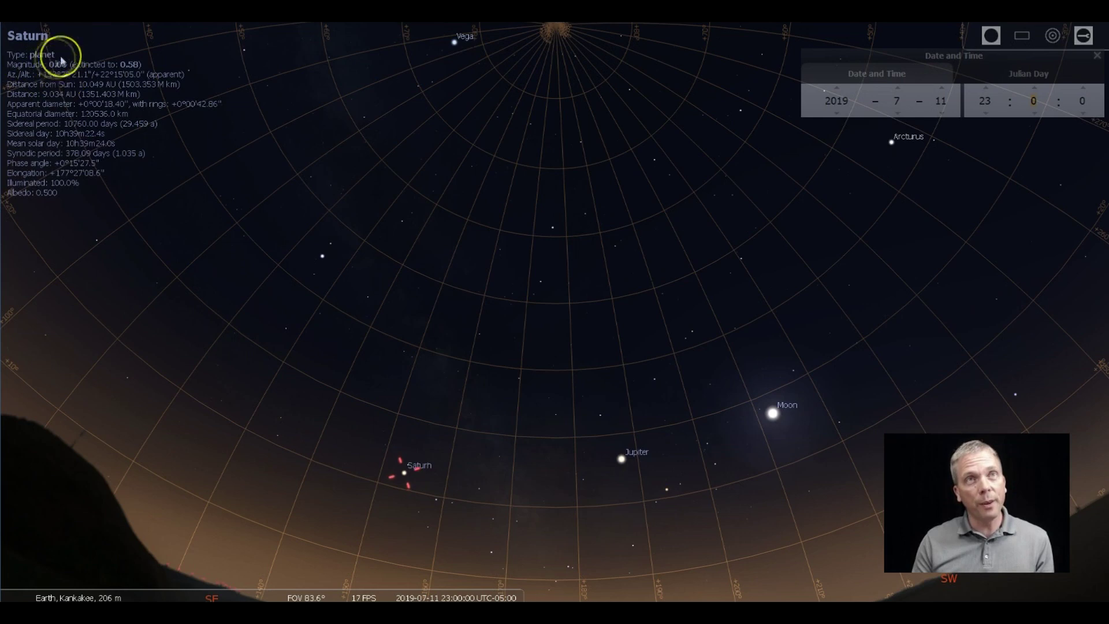
# Check Arcturus's details, reselect Saturn, lower the view back south, and select Jupiter.
pyautogui.click(891, 142)
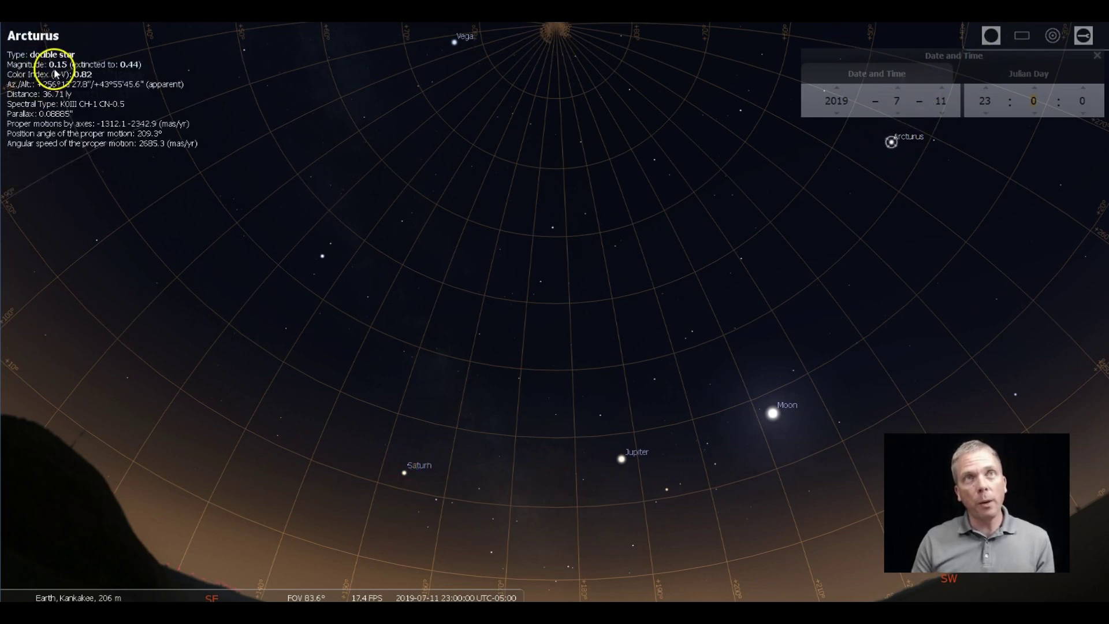
pyautogui.click(405, 472)
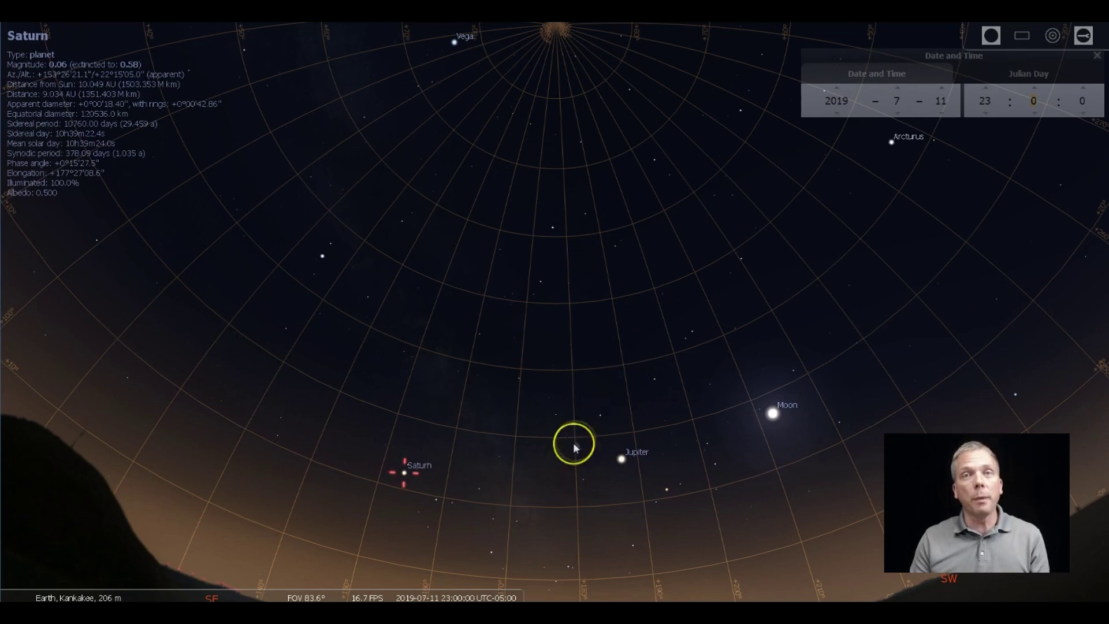
pyautogui.moveTo(566, 452); pyautogui.dragTo(542, 284)
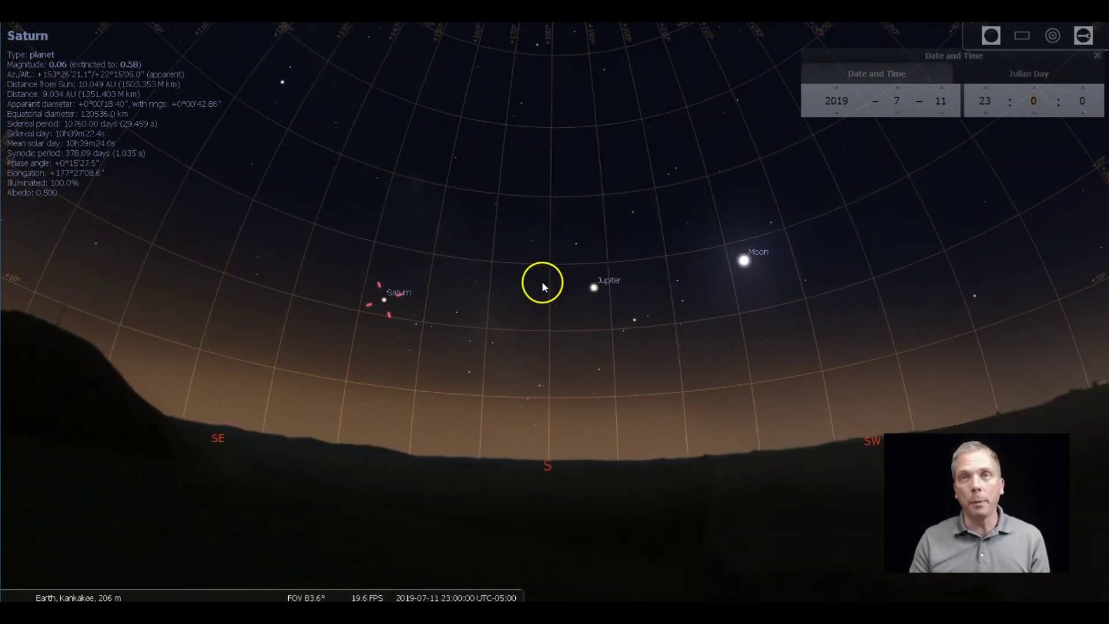
pyautogui.click(592, 289)
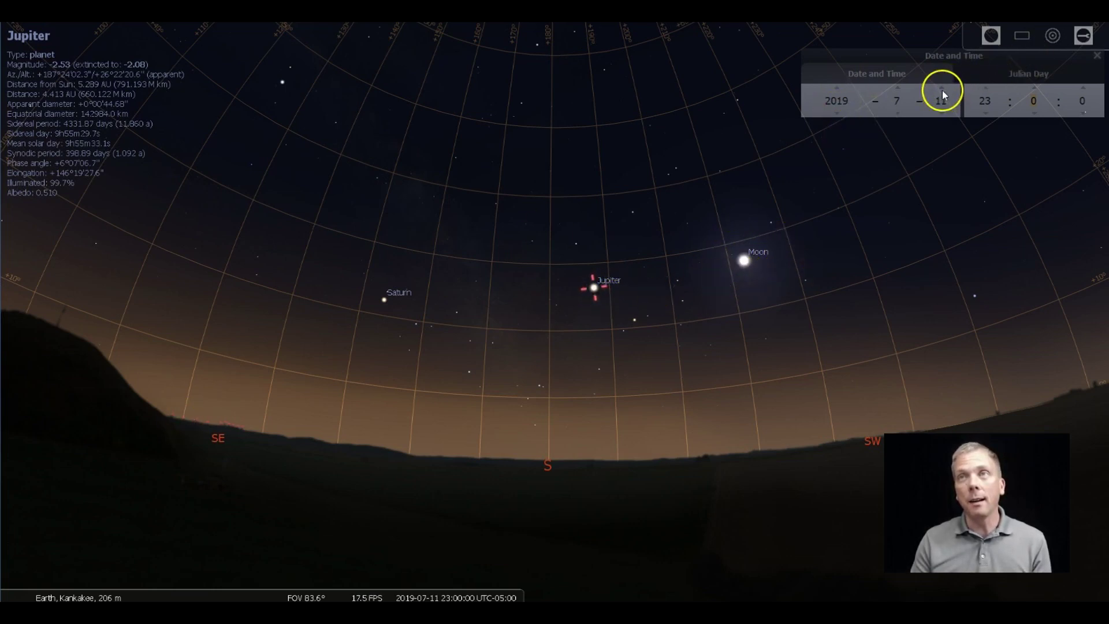
# Turn on constellation lines, zoom in, and shift the sky so Saturn and Jupiter sit higher.
pyautogui.scroll(10, 942, 98)
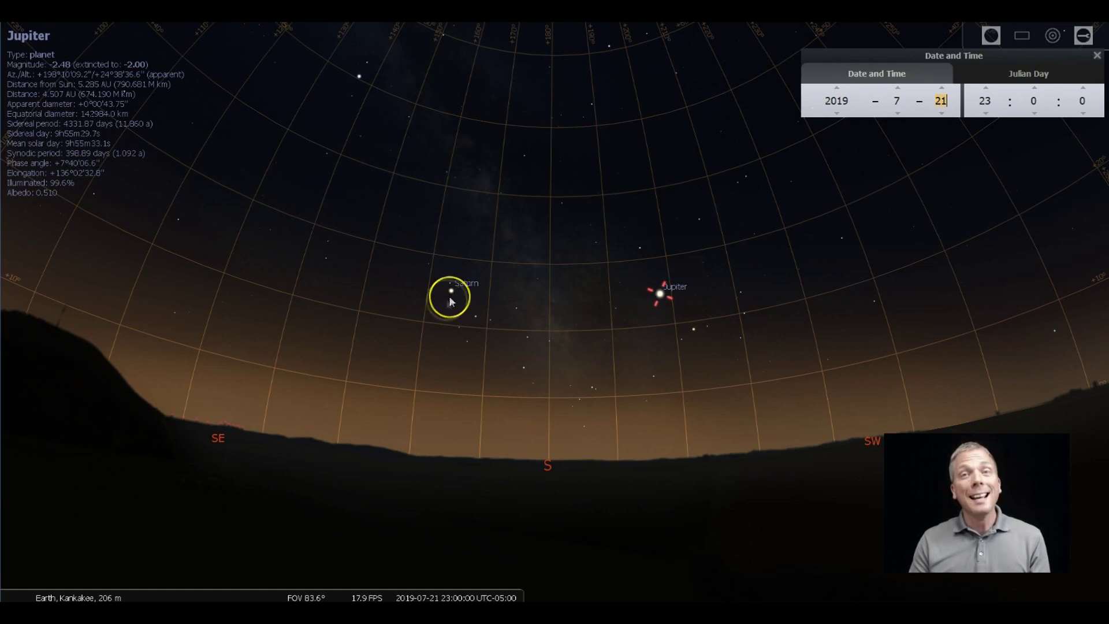
pyautogui.moveTo(121, 592)
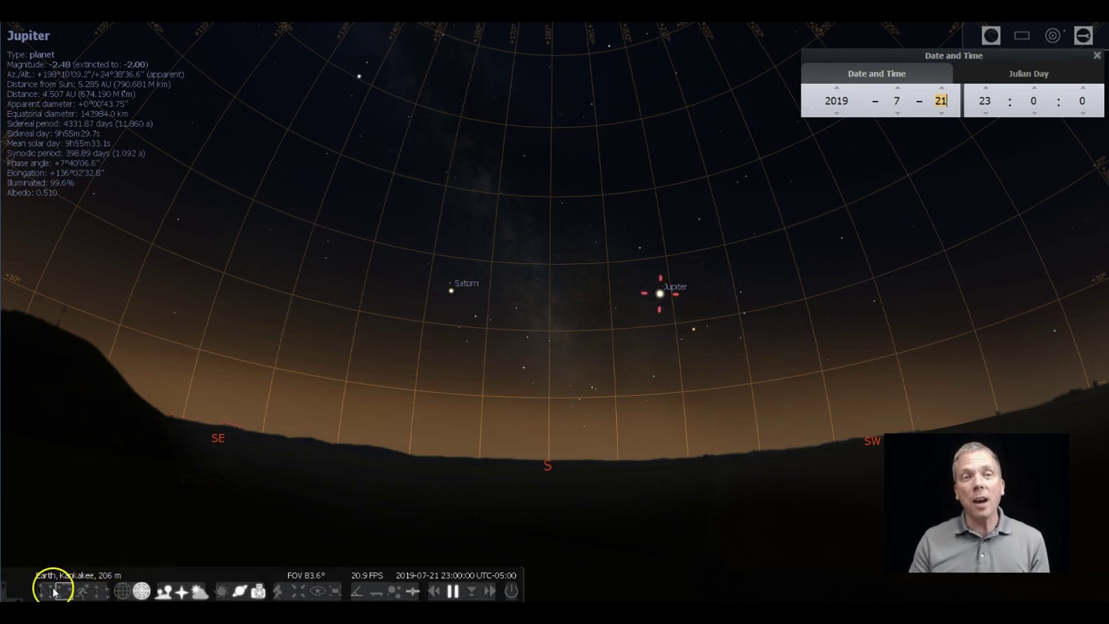
pyautogui.click(54, 589)
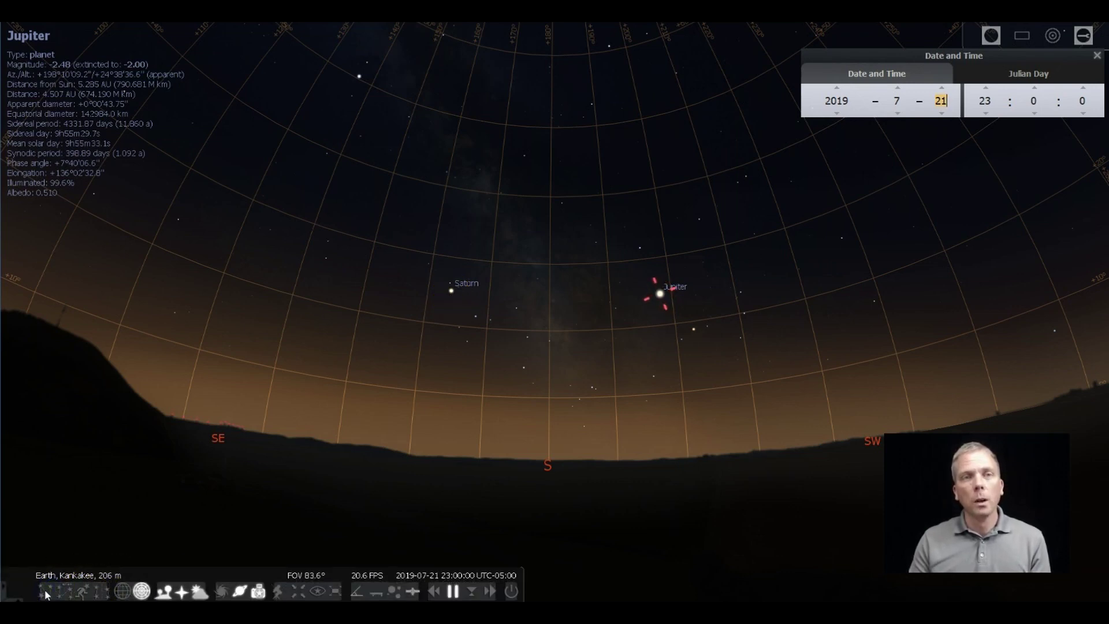
pyautogui.click(47, 591)
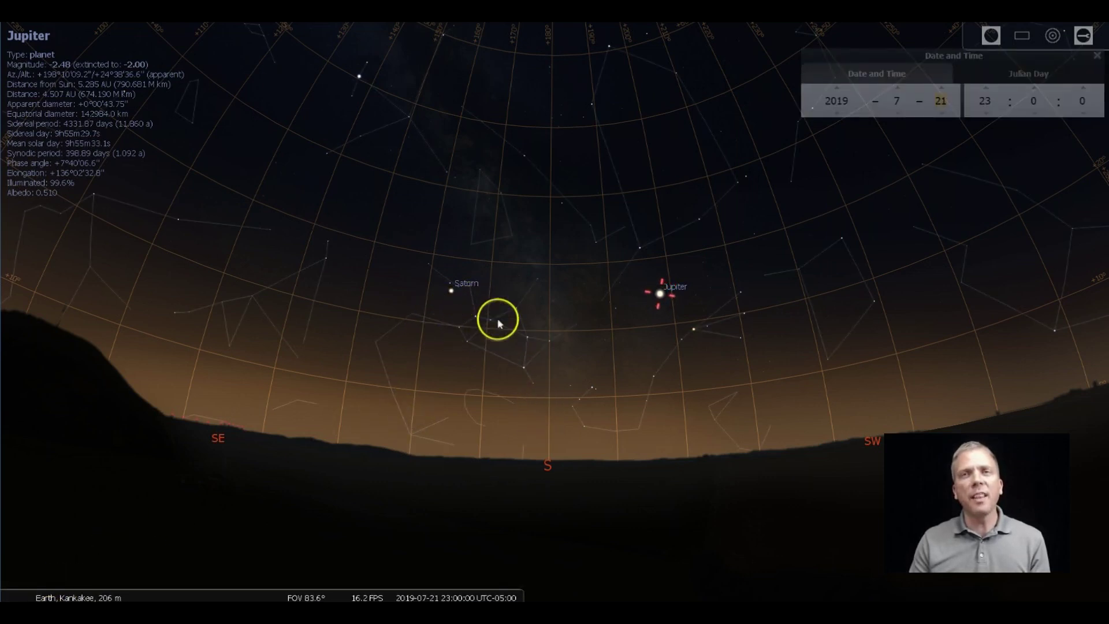
pyautogui.scroll(3, 498, 327)
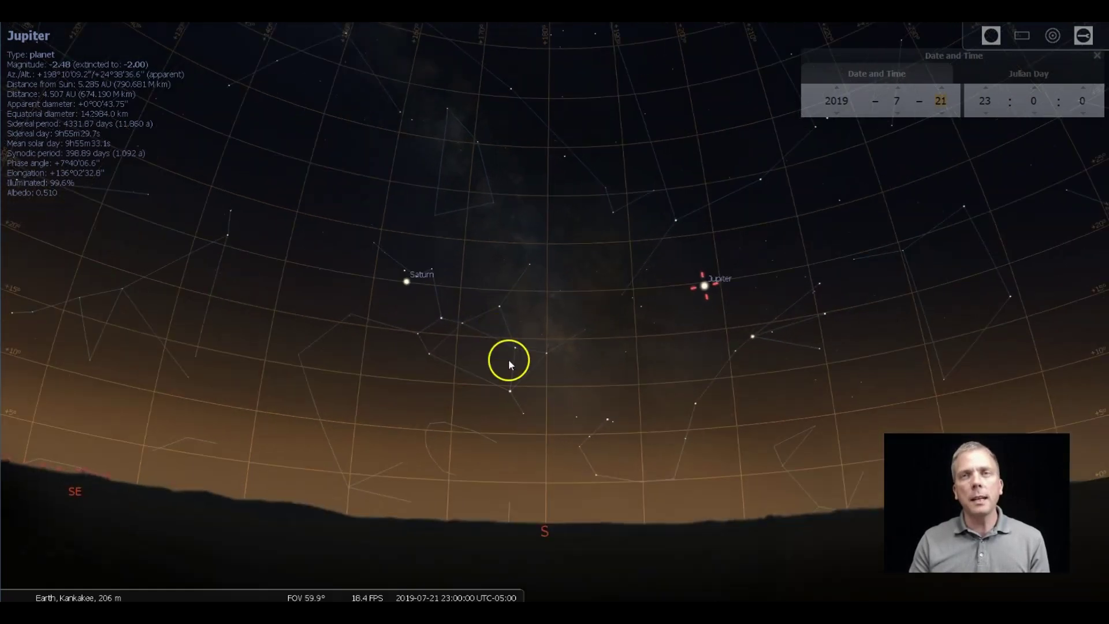
pyautogui.scroll(2, 508, 362)
pyautogui.moveTo(502, 372); pyautogui.dragTo(566, 301)
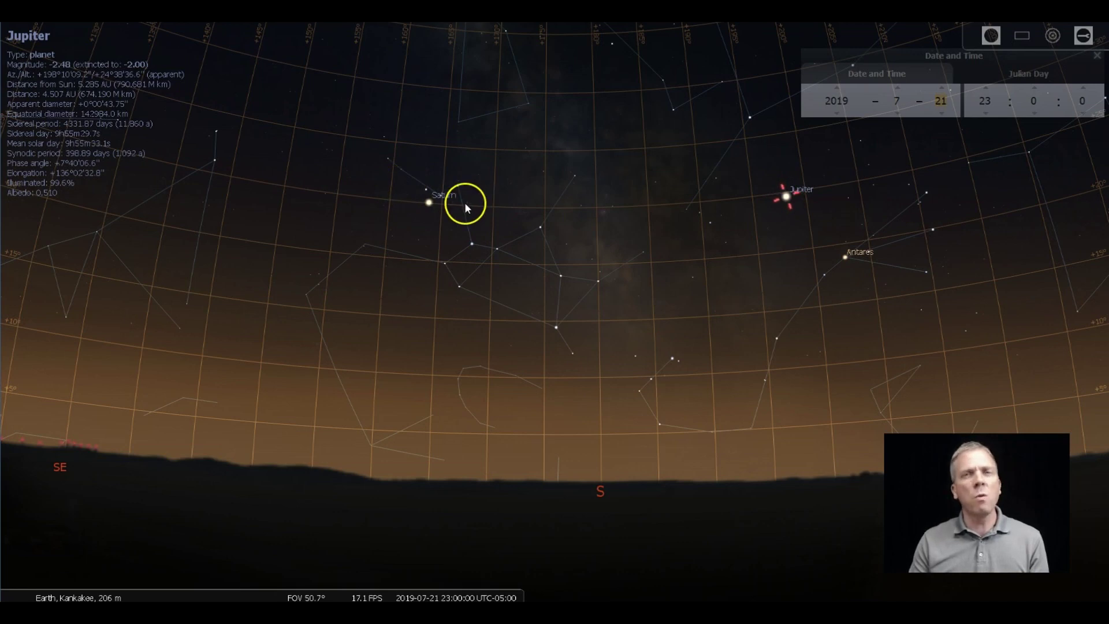
# Centre the view on Saturn, step the date to September 2019, then back to July.
pyautogui.click(429, 204)
pyautogui.moveTo(329, 590)
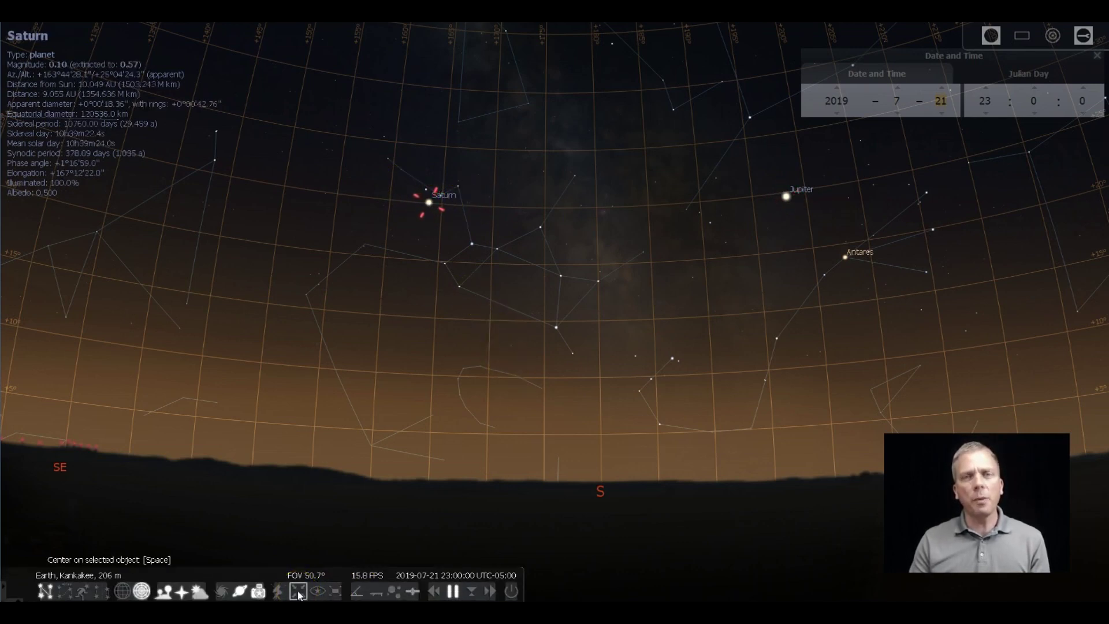
pyautogui.press('space')
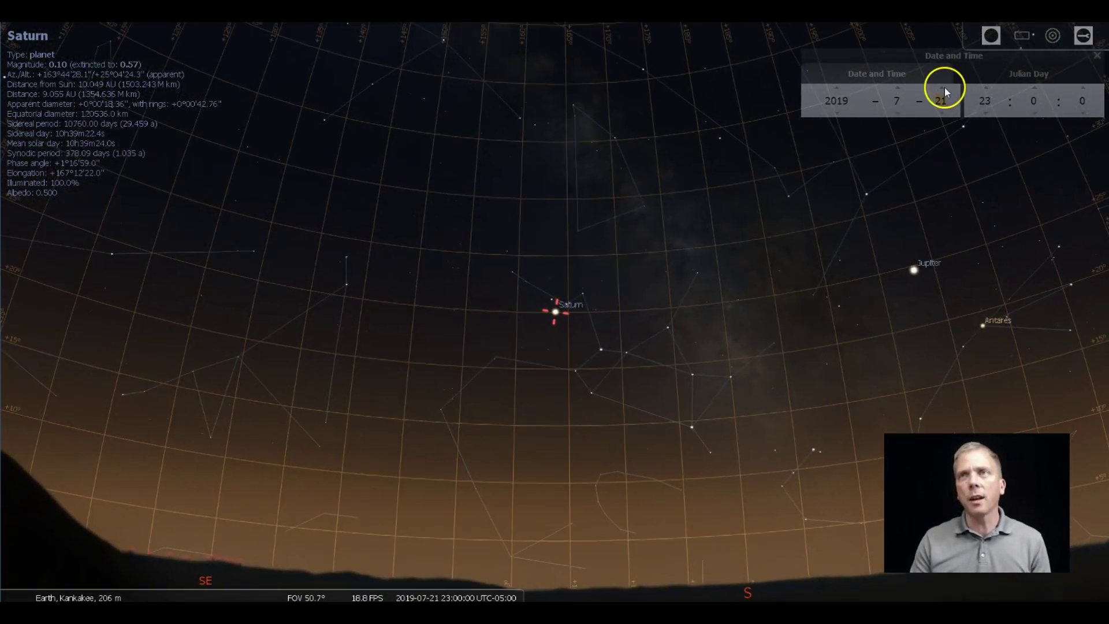
pyautogui.click(897, 87)
pyautogui.click(897, 87)
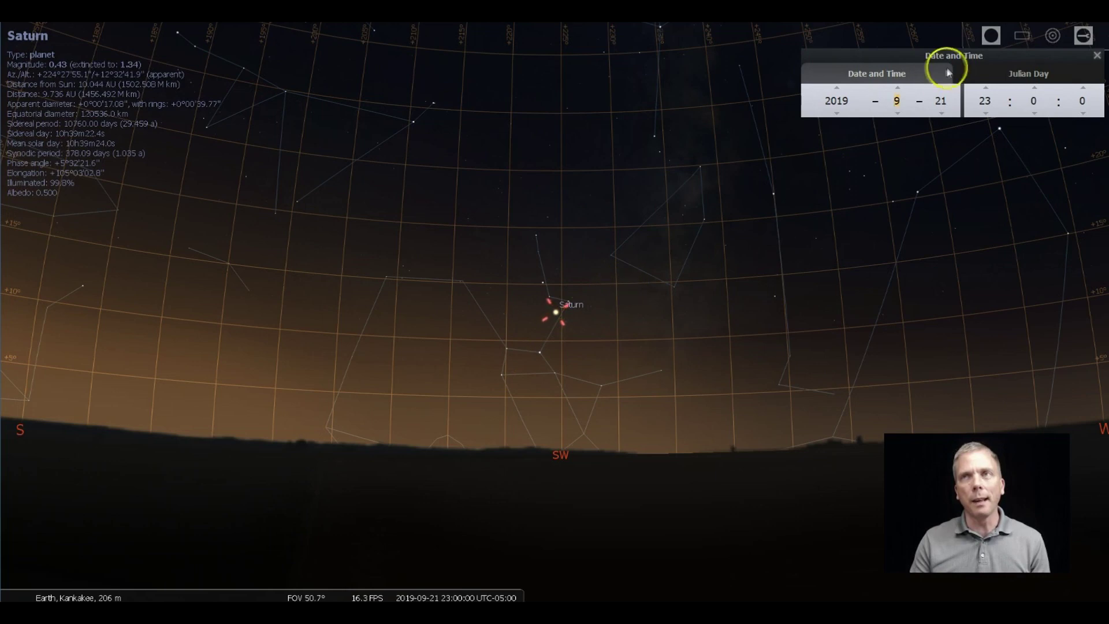
pyautogui.click(897, 113)
pyautogui.click(897, 114)
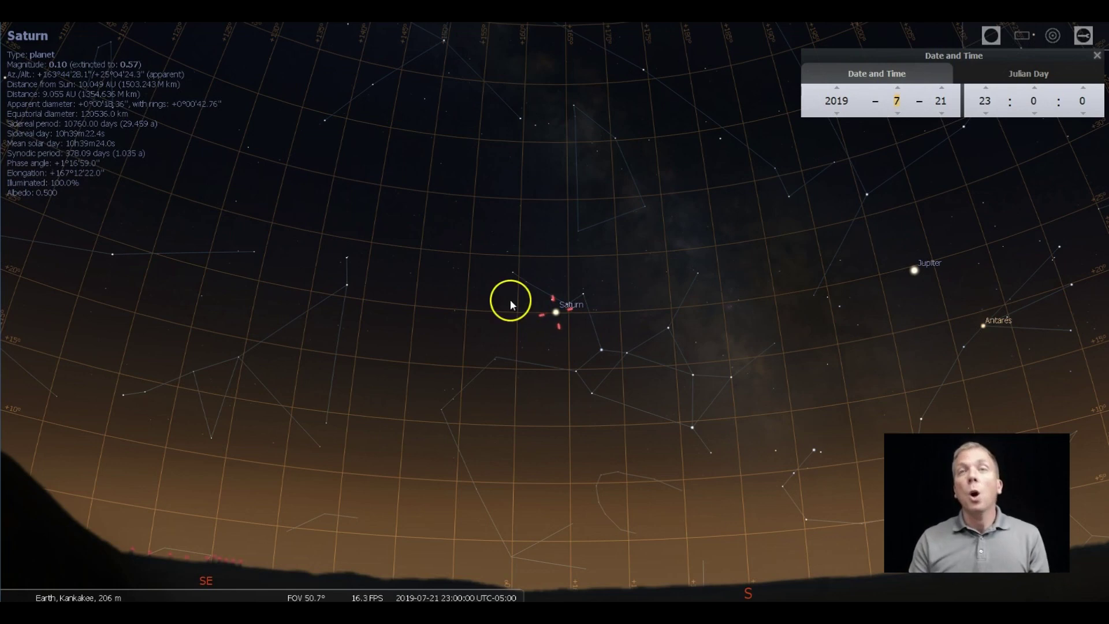
# Hide the equatorial grid and the constellation lines.
pyautogui.moveTo(248, 594)
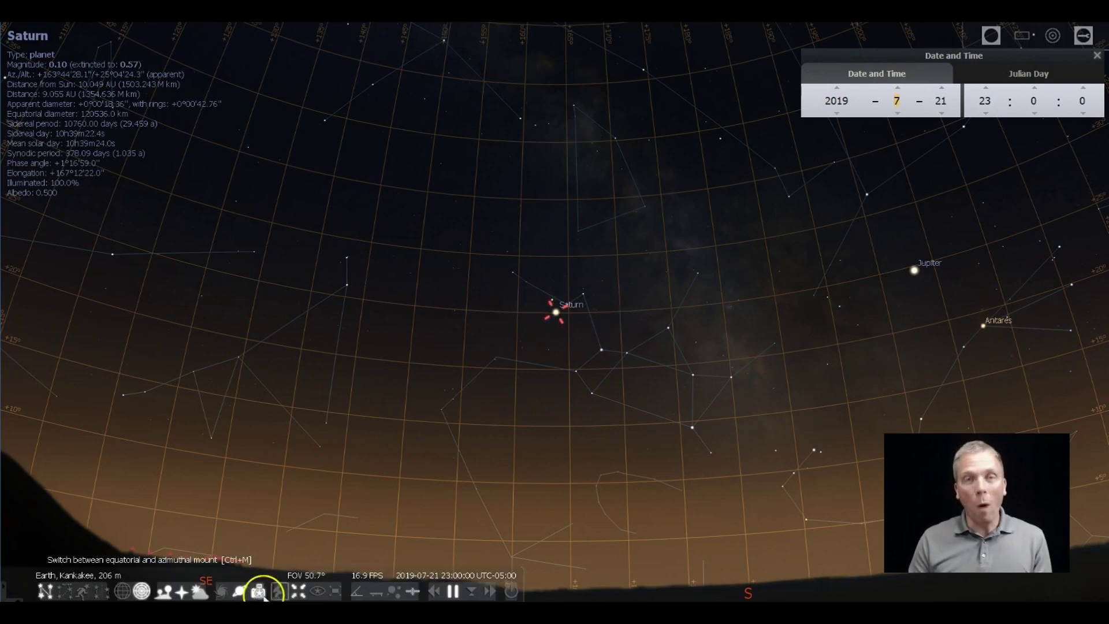
pyautogui.click(136, 593)
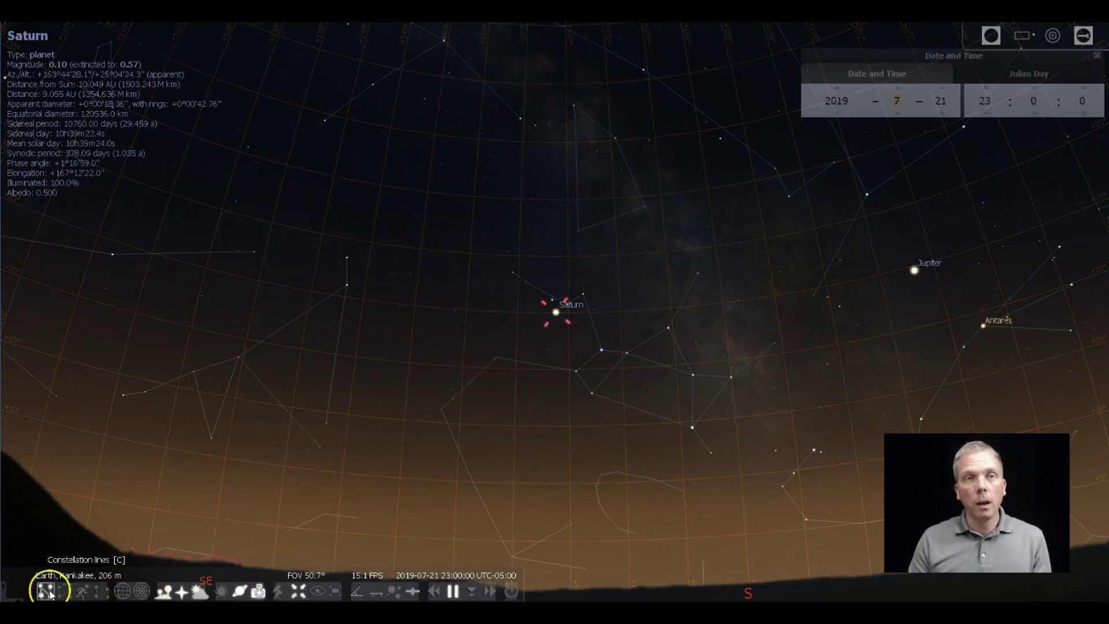
pyautogui.scroll(3, 545, 346)
pyautogui.moveTo(46, 588)
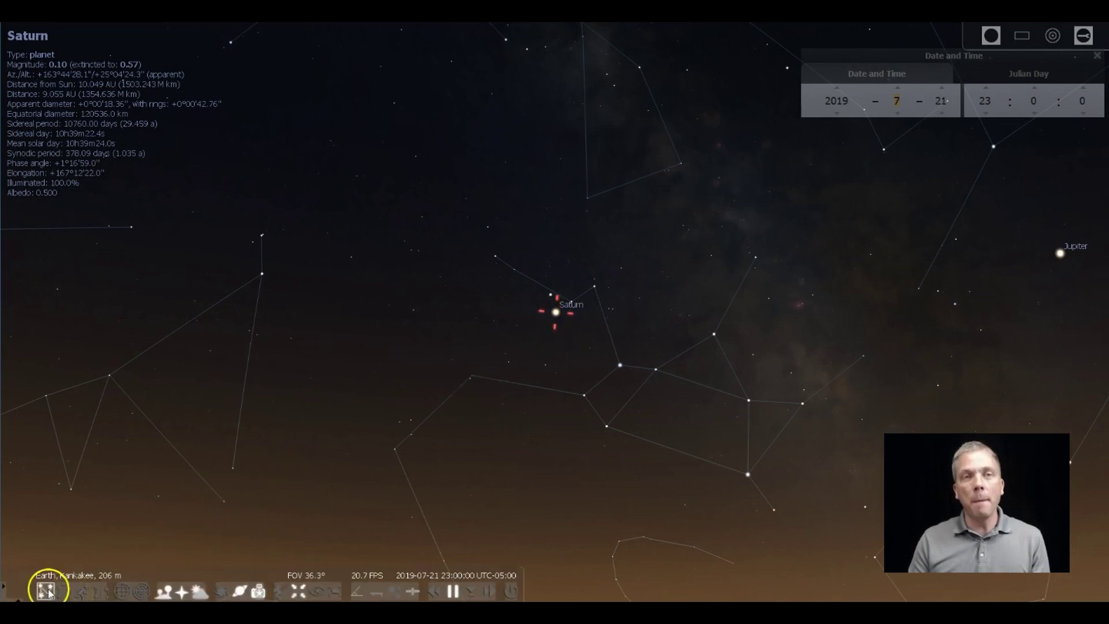
pyautogui.click(46, 590)
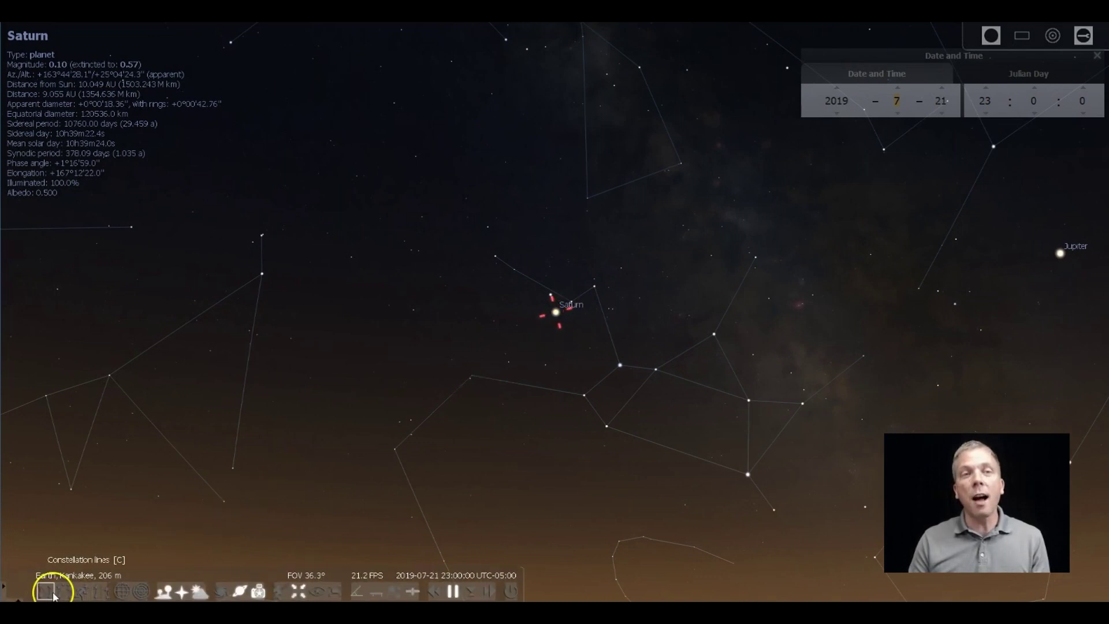
# Zoom in closely on Saturn until its moon Iapetus (SVIII) appears labelled.
pyautogui.scroll(10, 579, 316)
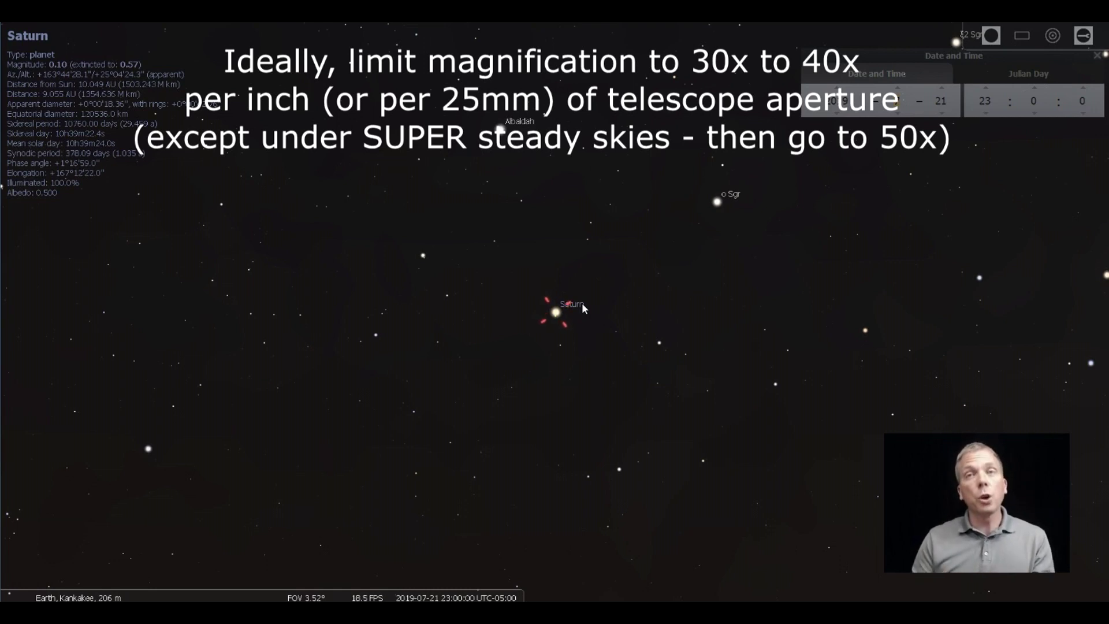
pyautogui.click(564, 339)
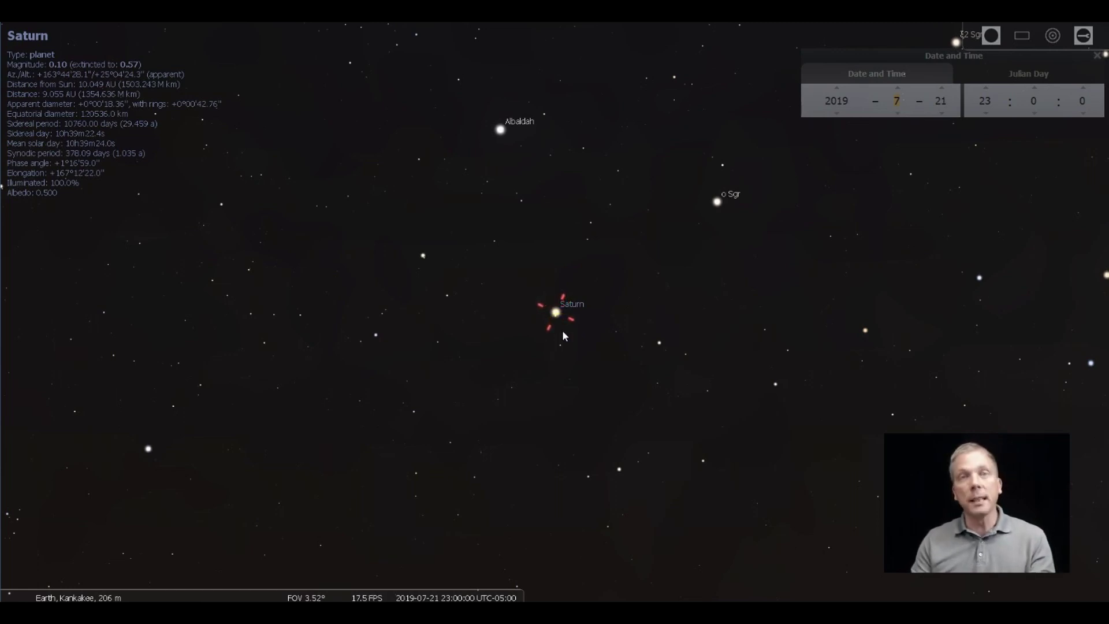
pyautogui.scroll(5, 562, 327)
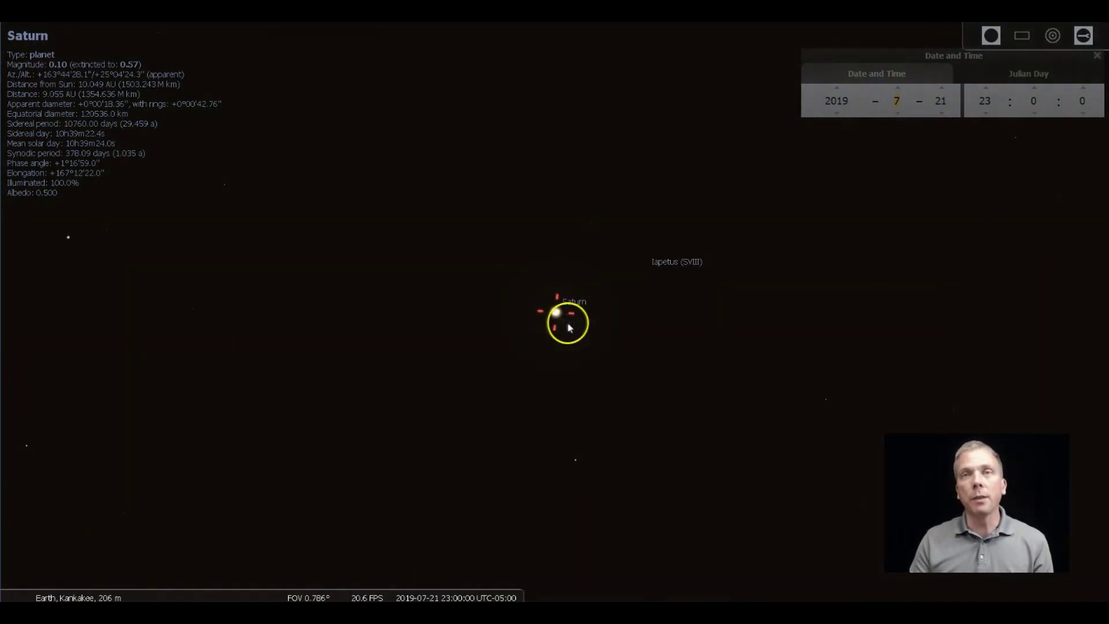
# Zoom further into Saturn and select Titan (SVI), showing magnitude 8.51 and 5150 km size.
pyautogui.scroll(3, 566, 327)
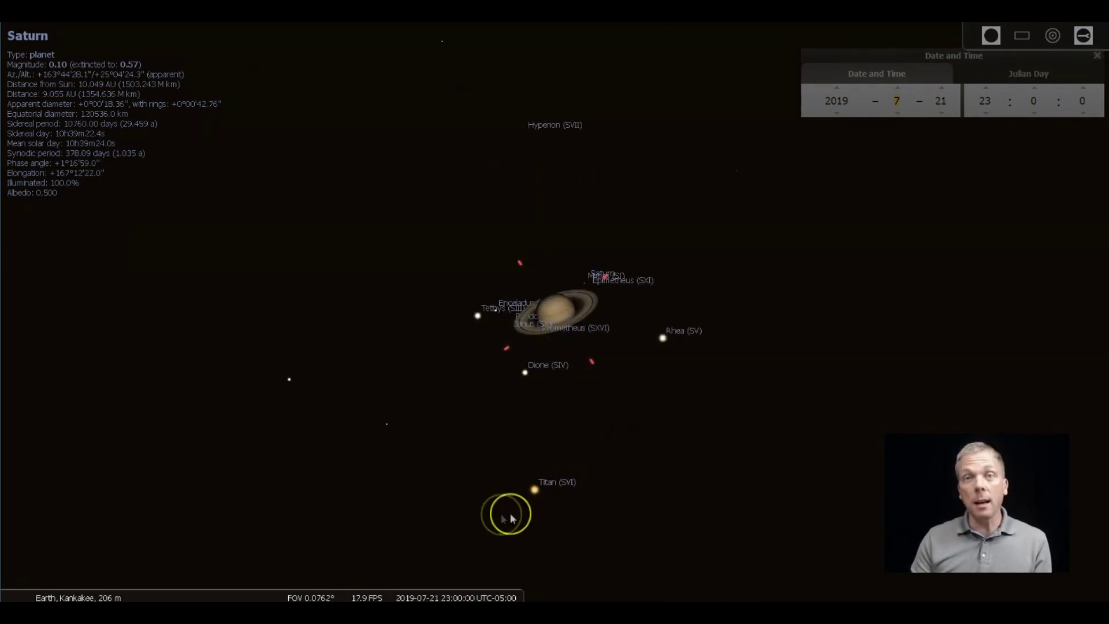
pyautogui.click(538, 491)
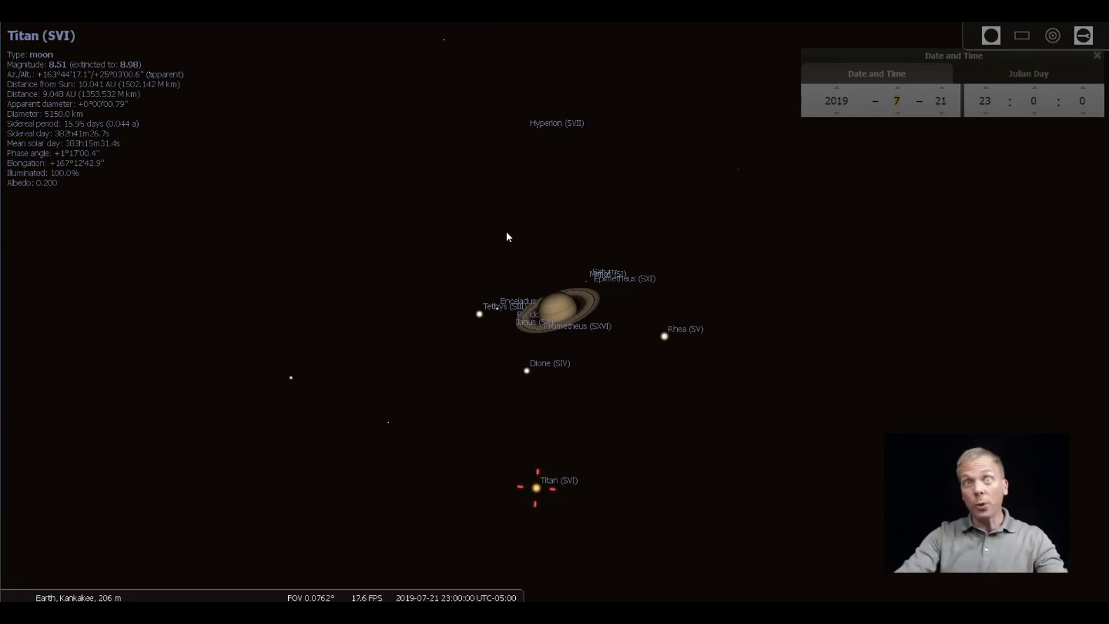
# Keep the date at 21 July 2019 and reselect Saturn.
pyautogui.click(942, 88)
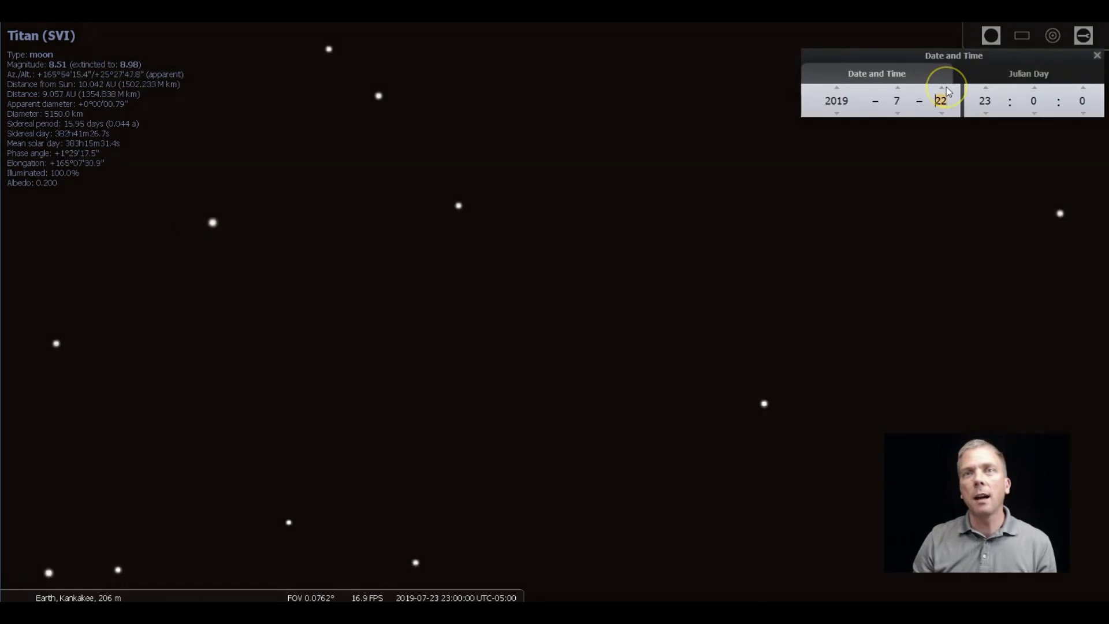
pyautogui.click(942, 113)
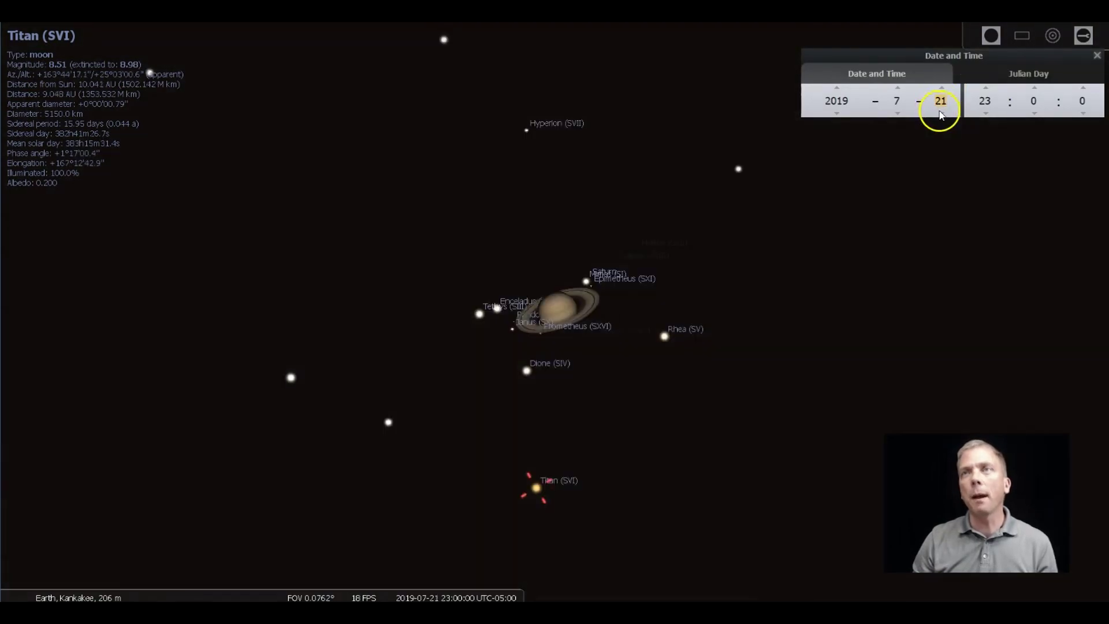
pyautogui.click(569, 296)
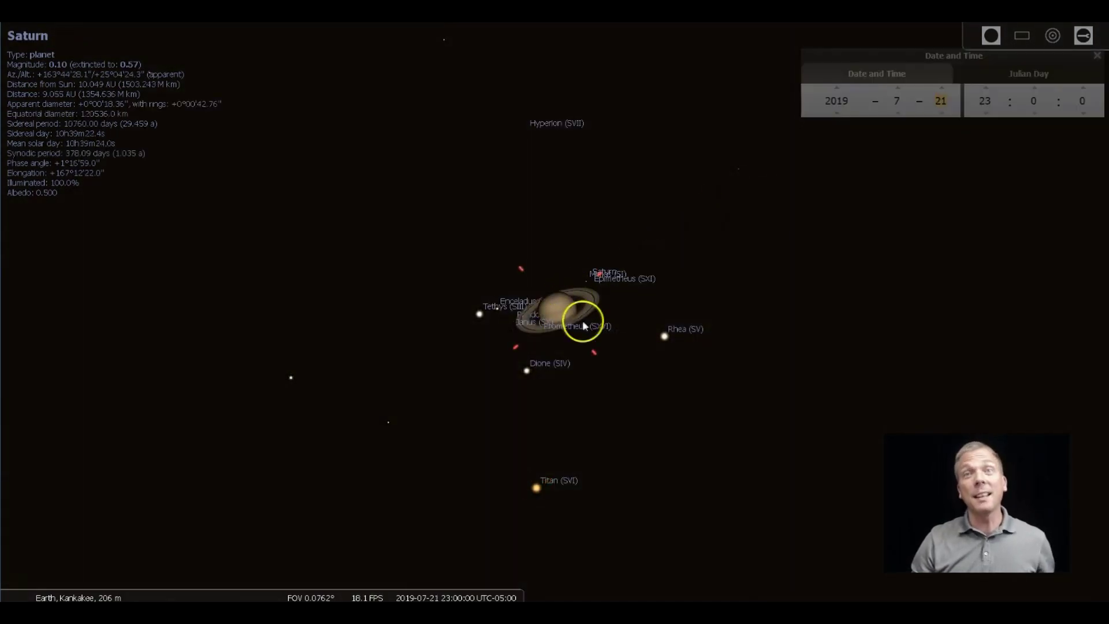
# Step the date day by day to 12 August 2019, then select Enceladus.
pyautogui.click(943, 88)
pyautogui.click(943, 89)
pyautogui.click(943, 88)
pyautogui.click(943, 88)
pyautogui.click(943, 89)
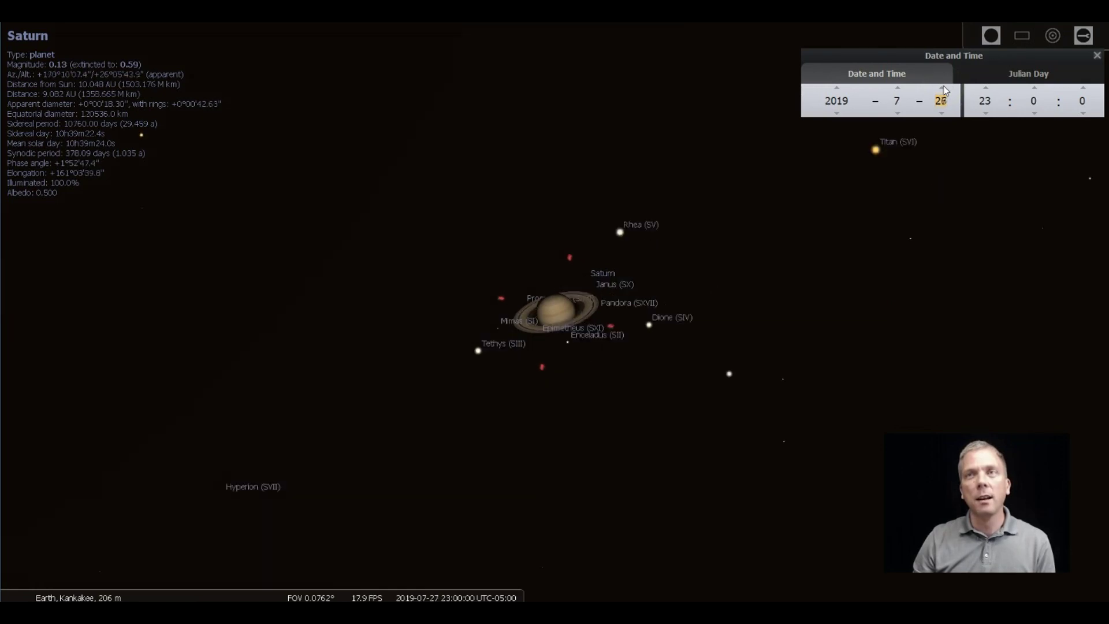
pyautogui.click(944, 89)
pyautogui.click(943, 88)
pyautogui.click(944, 88)
pyautogui.click(944, 88)
pyautogui.click(943, 88)
pyautogui.click(944, 89)
pyautogui.click(943, 89)
pyautogui.click(944, 88)
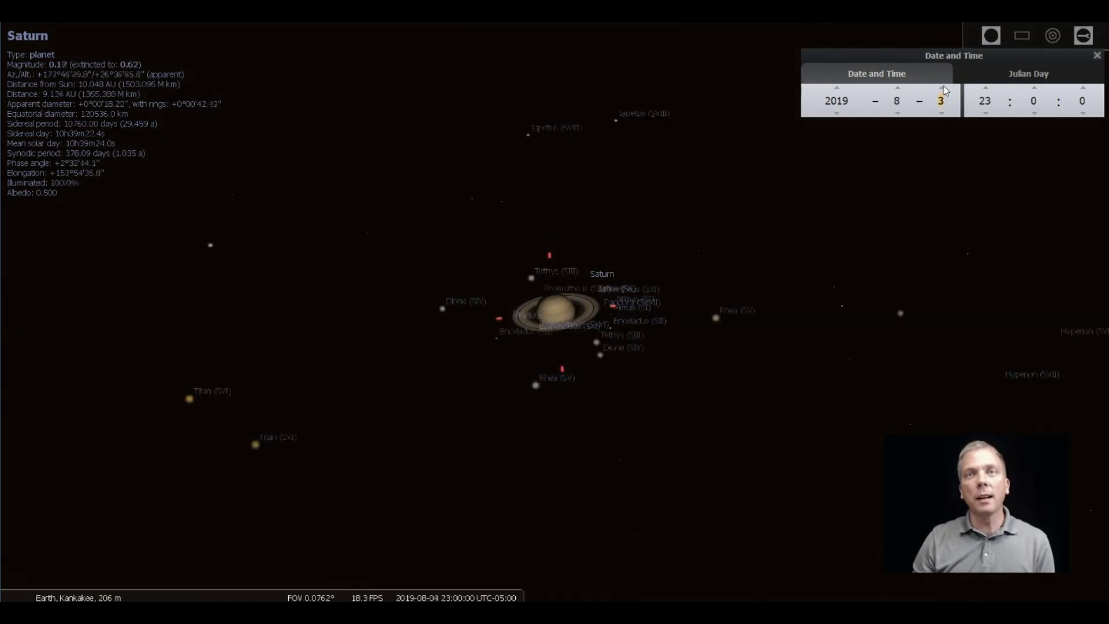
pyautogui.click(943, 89)
pyautogui.click(943, 89)
pyautogui.click(943, 89)
pyautogui.click(943, 88)
pyautogui.click(943, 88)
pyautogui.click(943, 89)
pyautogui.click(943, 88)
pyautogui.click(943, 88)
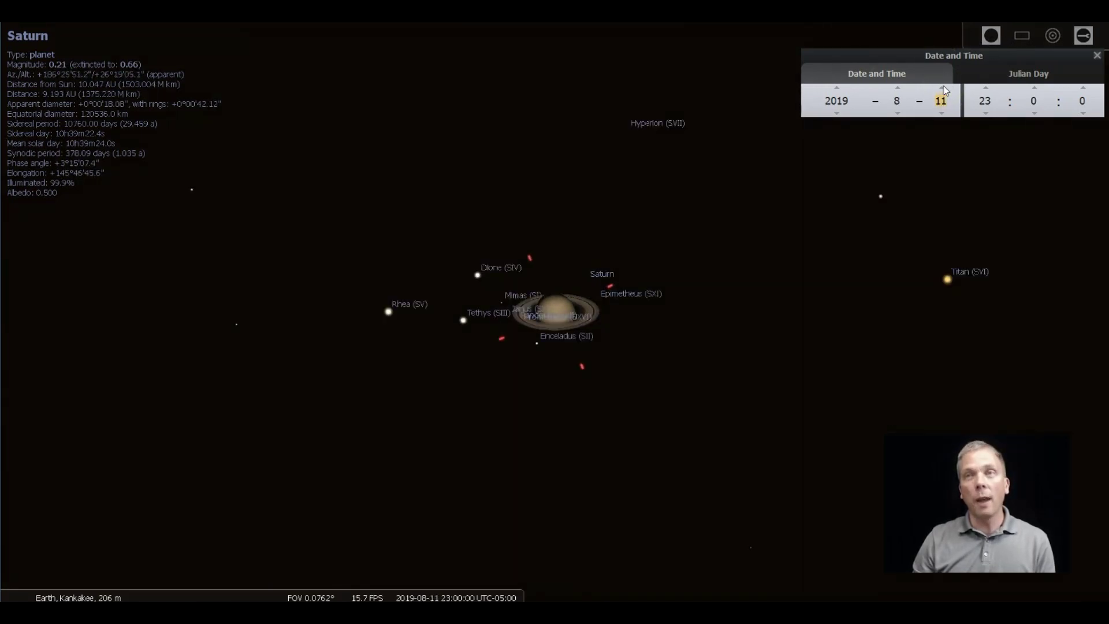
pyautogui.click(943, 89)
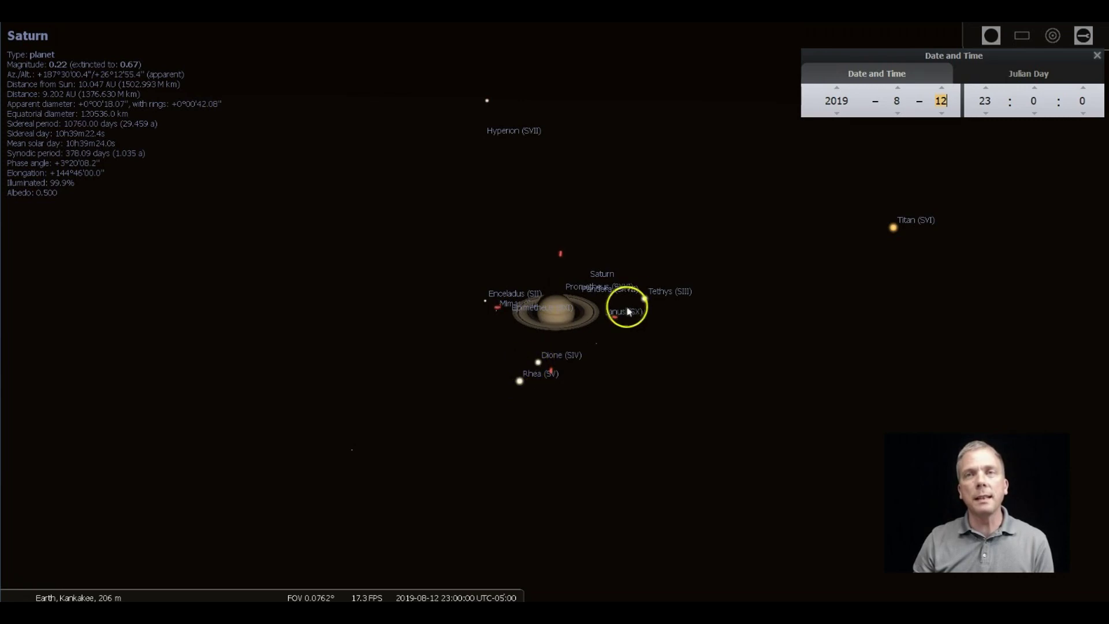
pyautogui.click(486, 302)
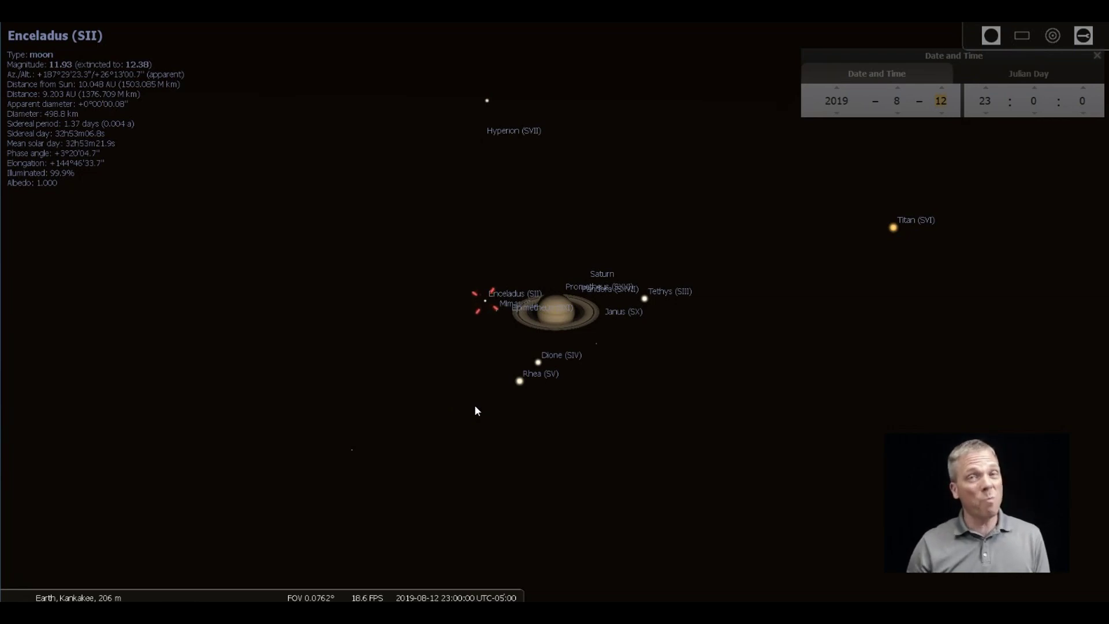
# Select Mimas (SI) to show its details: magnitude 13.13, 397.2 km across.
pyautogui.click(498, 311)
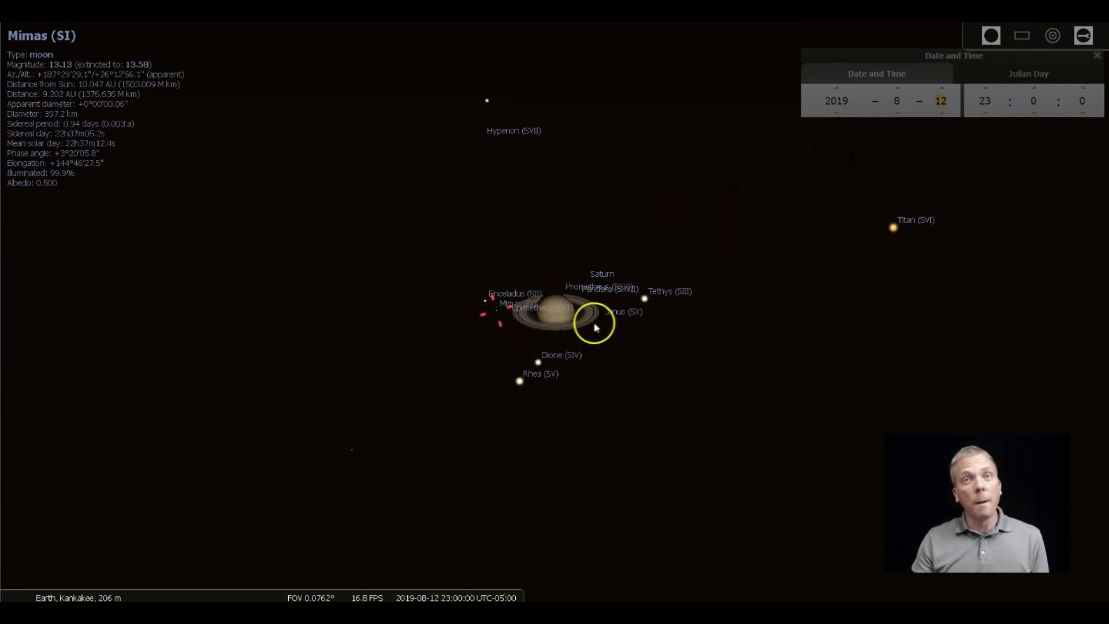
# Zoom in on Saturn's globe and rings to about a 0.006° field of view.
pyautogui.scroll(3, 592, 325)
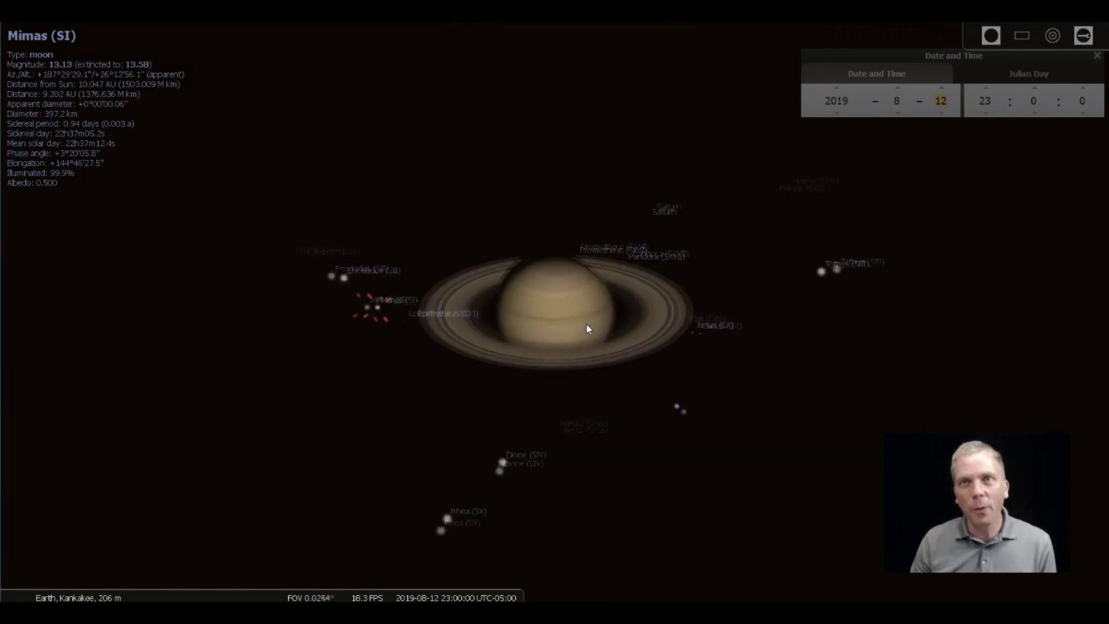
pyautogui.scroll(3, 587, 326)
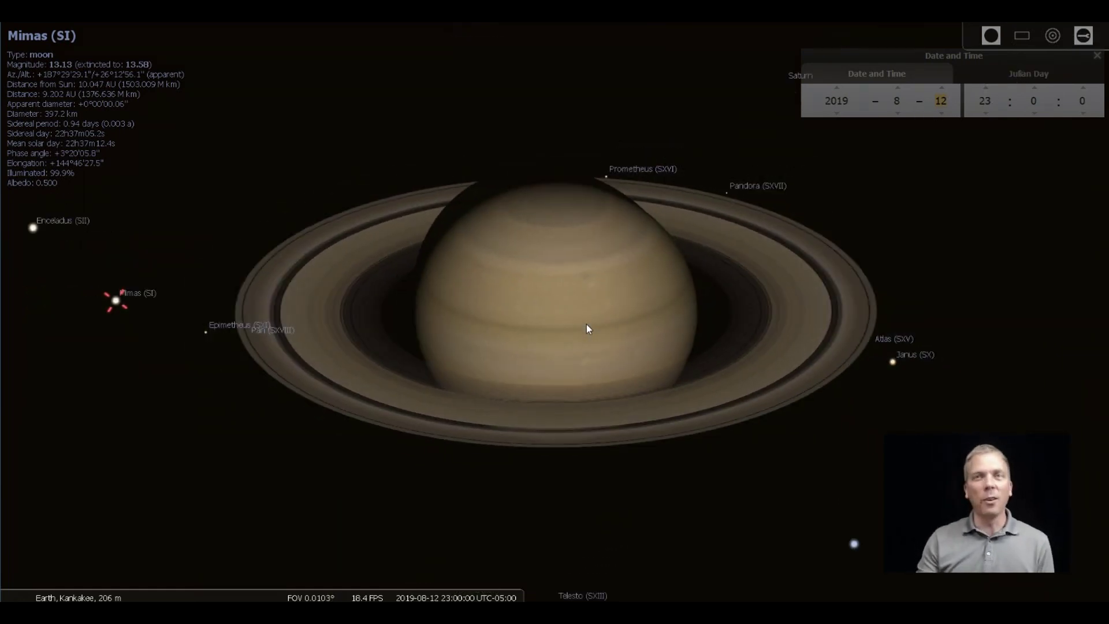
pyautogui.scroll(2, 587, 325)
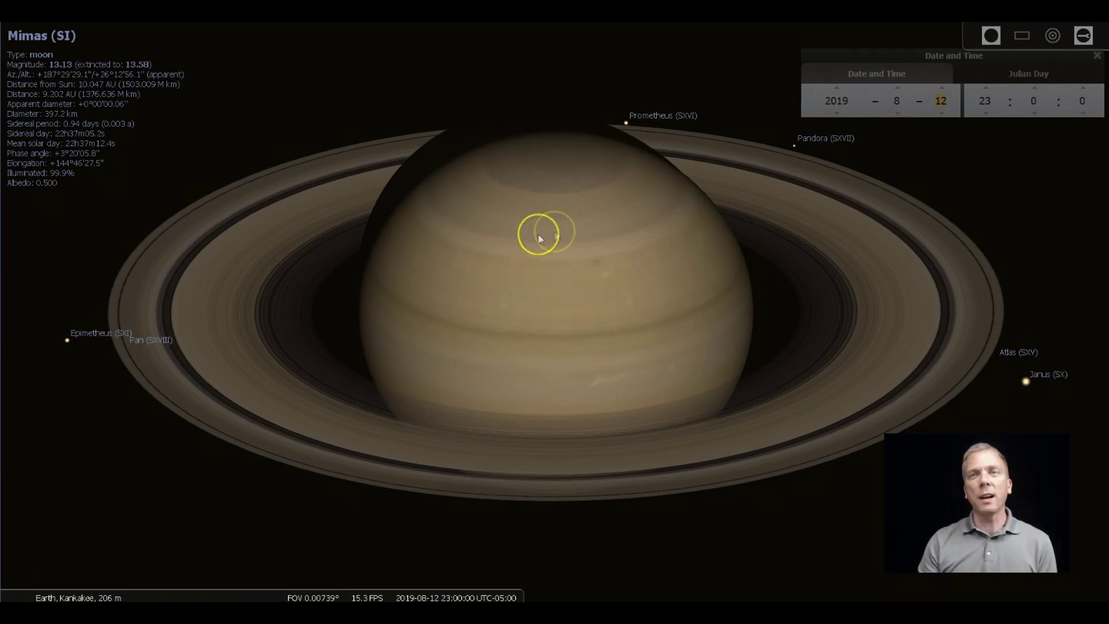
pyautogui.scroll(-2, 489, 435)
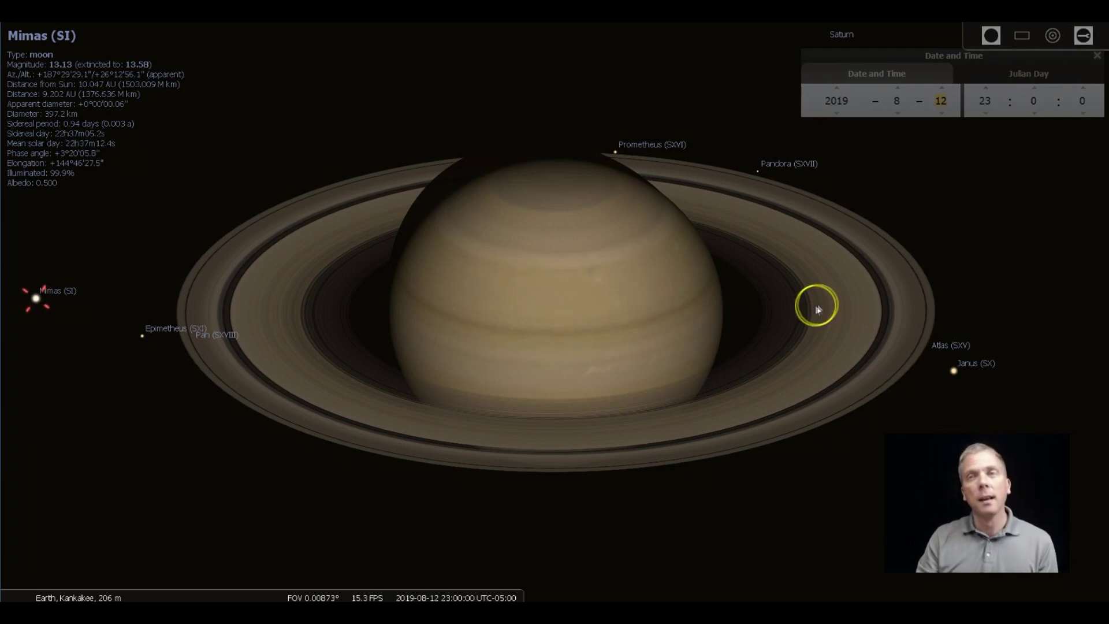
pyautogui.scroll(3, 598, 235)
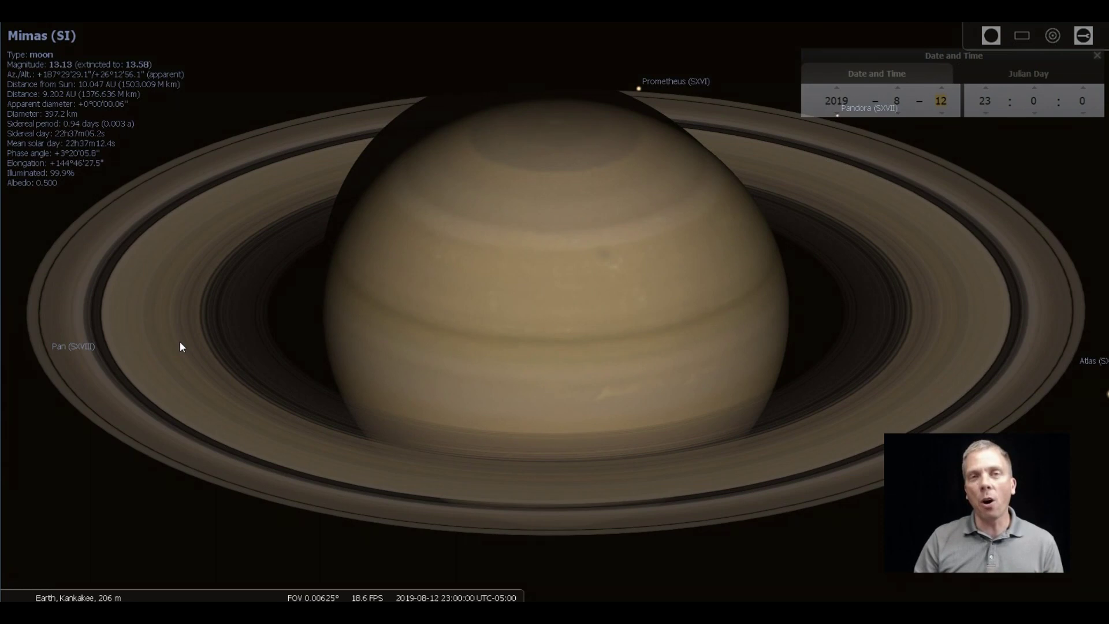
pyautogui.moveTo(289, 595)
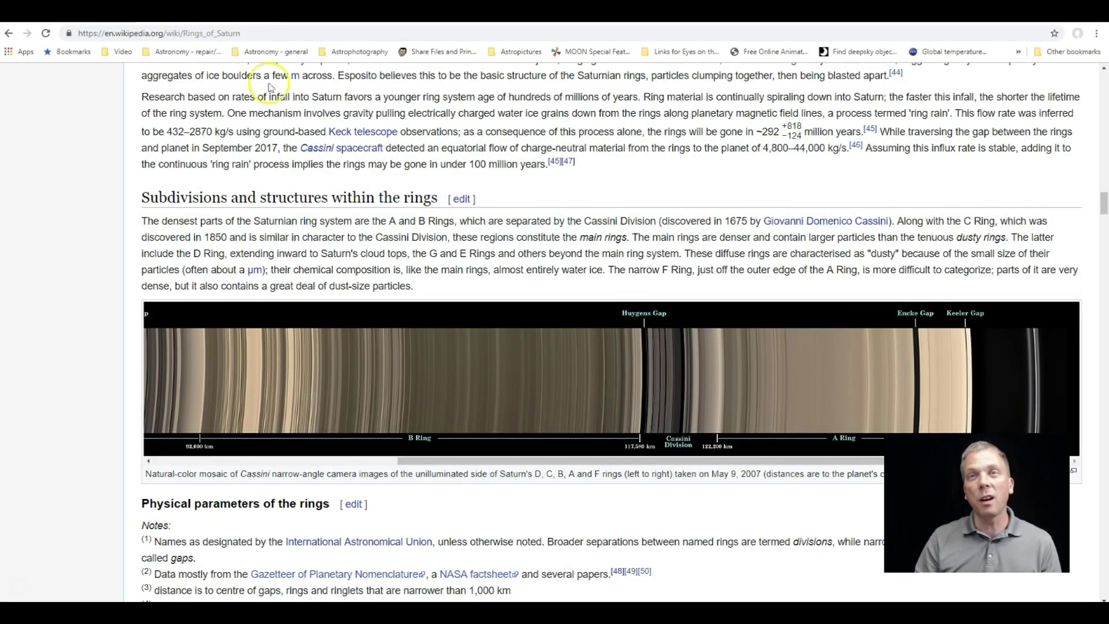
# Pan the Wikipedia ring mosaic left to the C Ring and Maxwell Gap.
pyautogui.moveTo(737, 467); pyautogui.dragTo(686, 460)
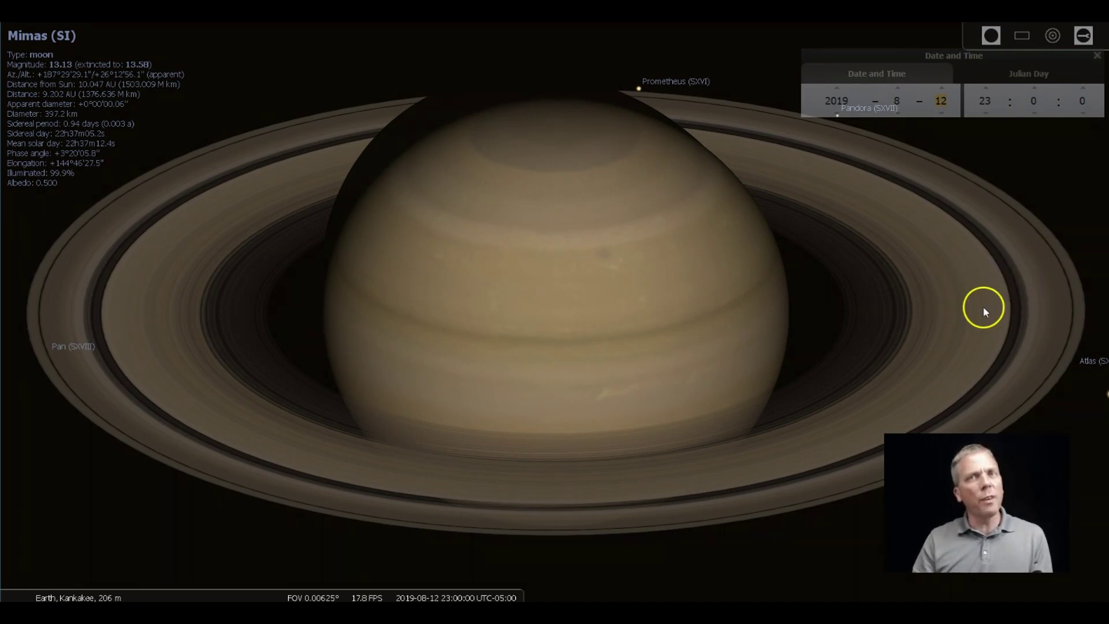
# Zoom out to see Saturn's surrounding moons, then zoom back in on the rings.
pyautogui.scroll(-3, 980, 306)
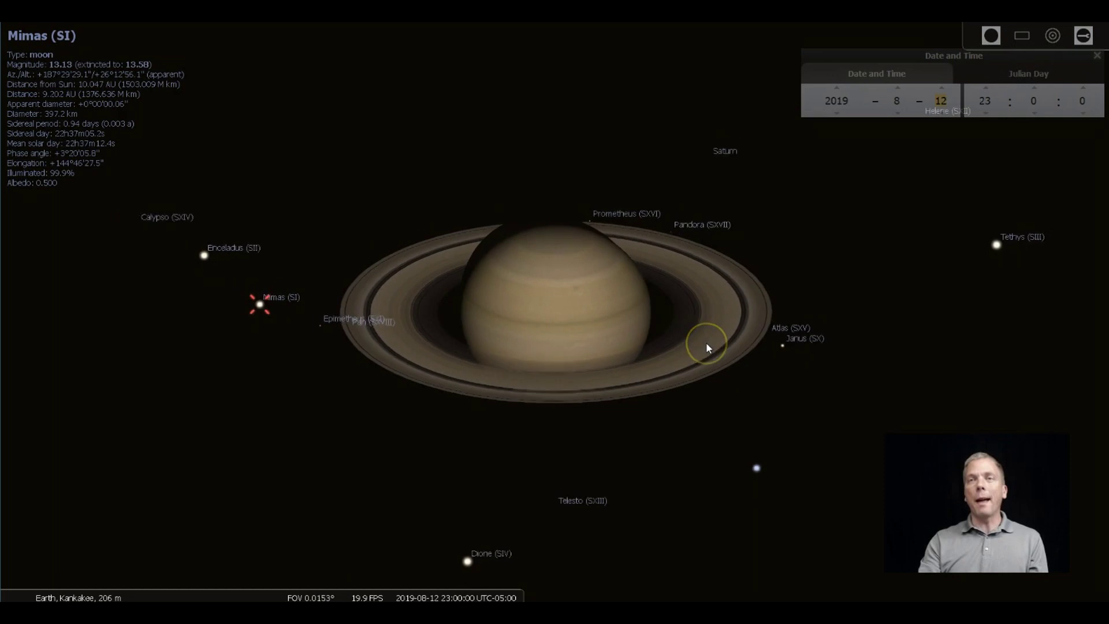
pyautogui.scroll(-5, 705, 342)
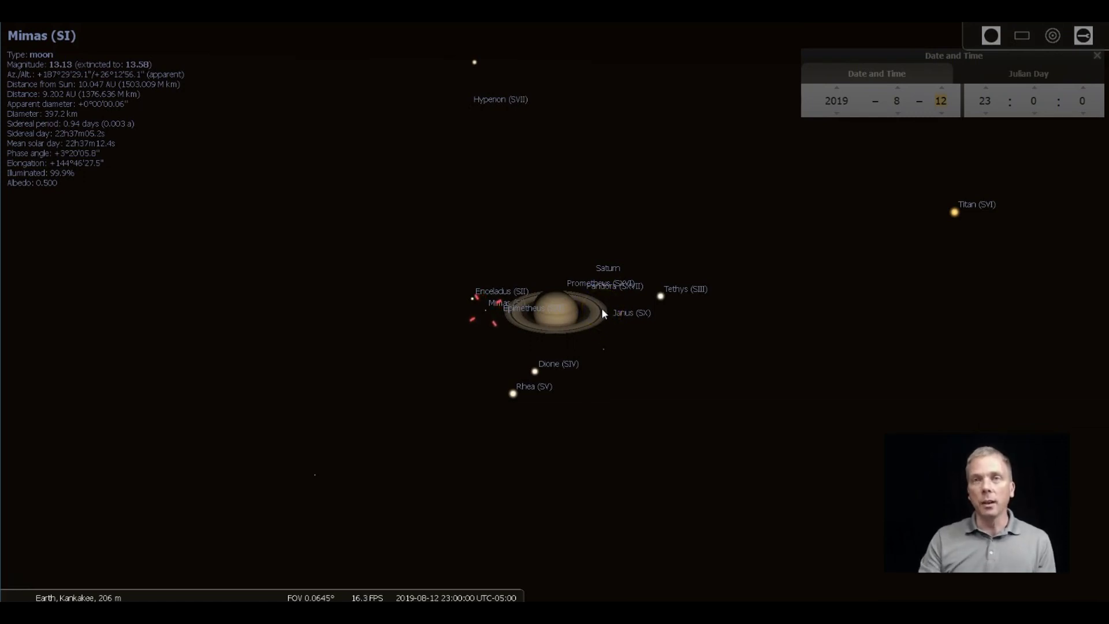
pyautogui.scroll(3, 602, 307)
pyautogui.scroll(4, 603, 313)
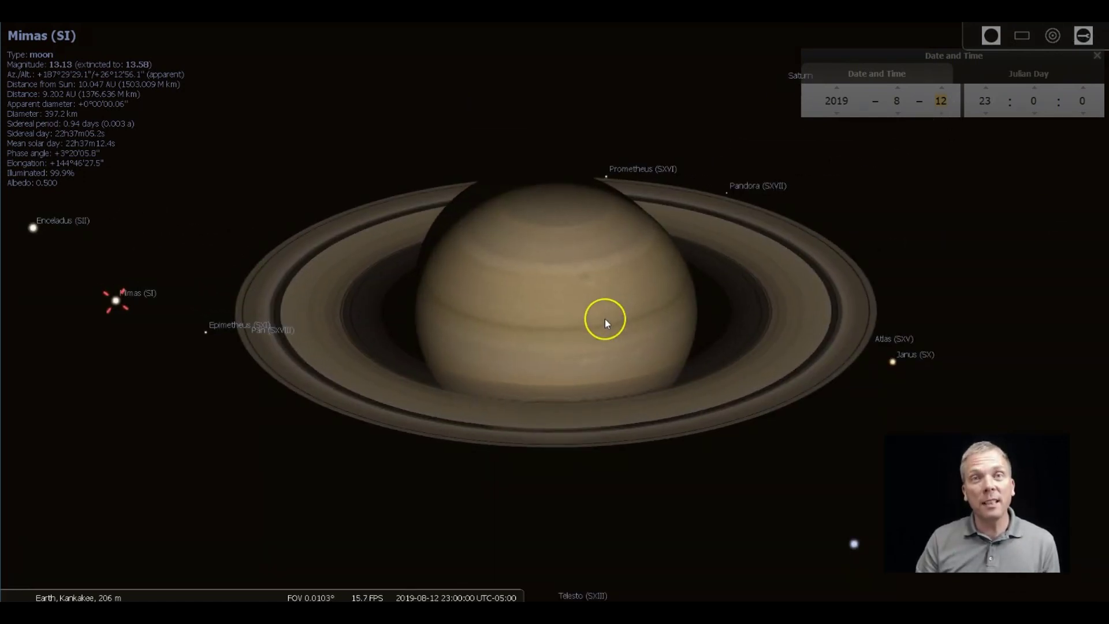
pyautogui.scroll(1, 605, 319)
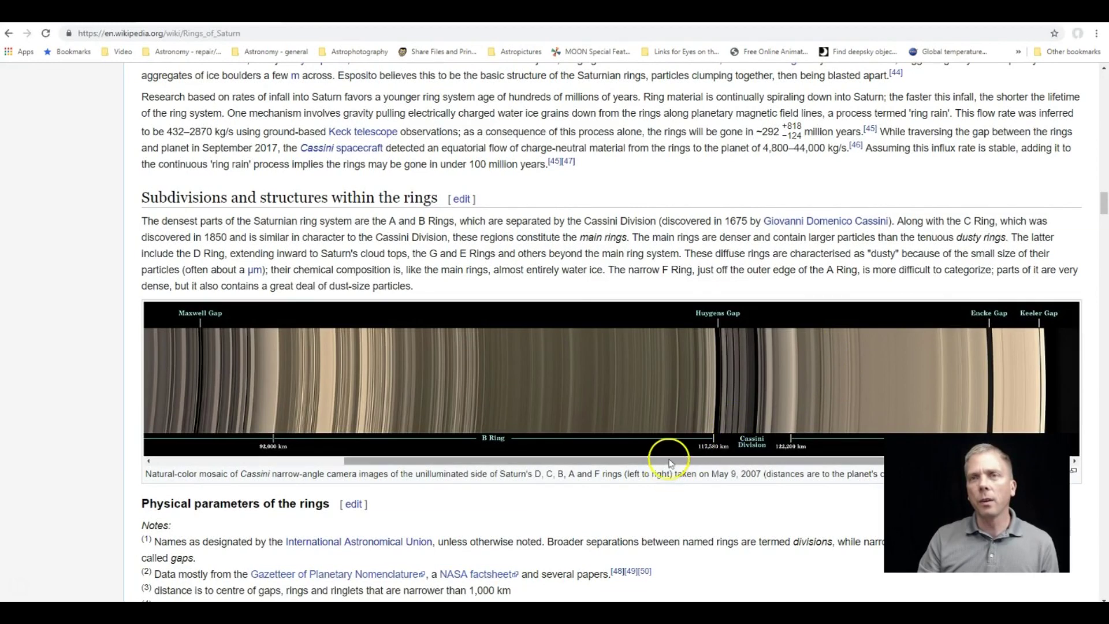
# Pan the ring mosaic right to the A Ring's Encke and Keeler gaps.
pyautogui.moveTo(670, 460); pyautogui.dragTo(728, 457)
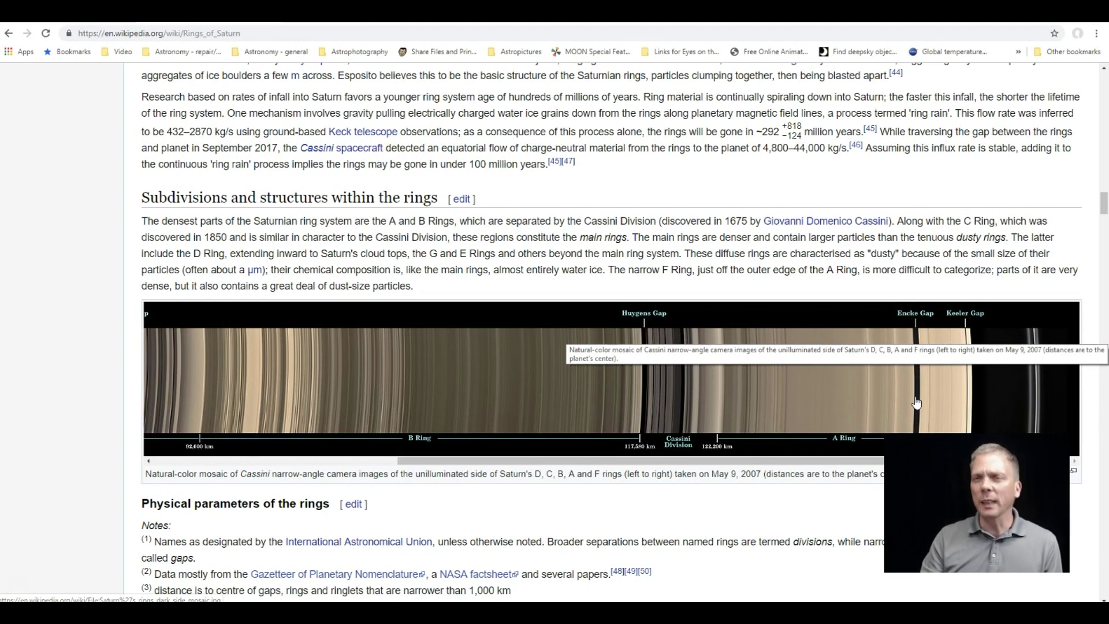
# Zoom out to a 70.7° view showing Saturn, the Moon and Jupiter in the south.
pyautogui.click(318, 601)
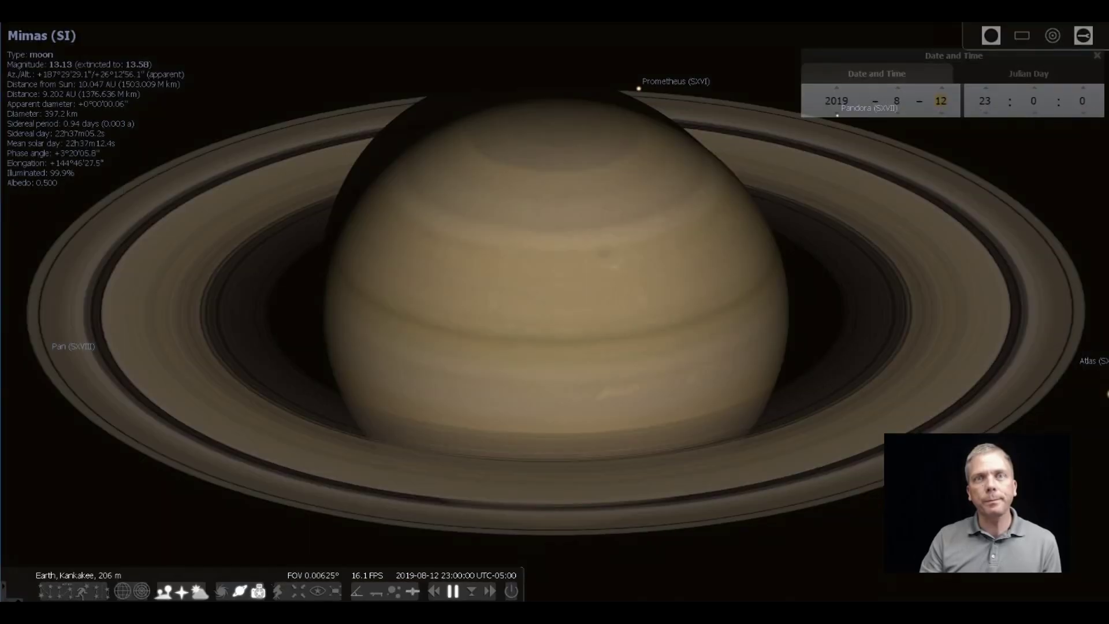
pyautogui.scroll(-3, 692, 383)
pyautogui.scroll(-1, 692, 384)
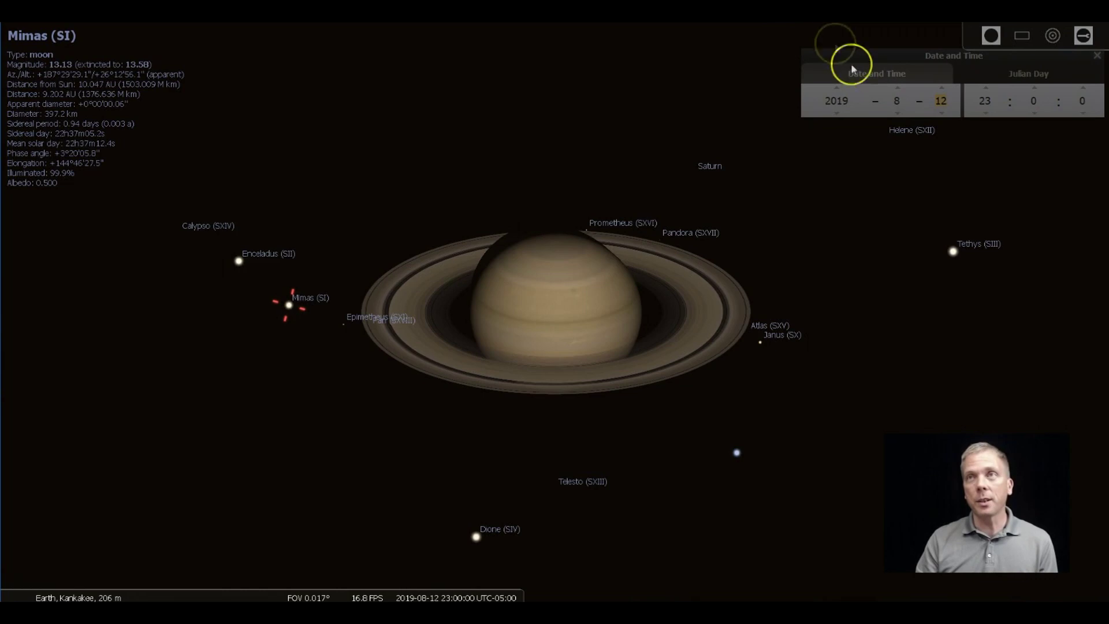
pyautogui.scroll(-5, 691, 358)
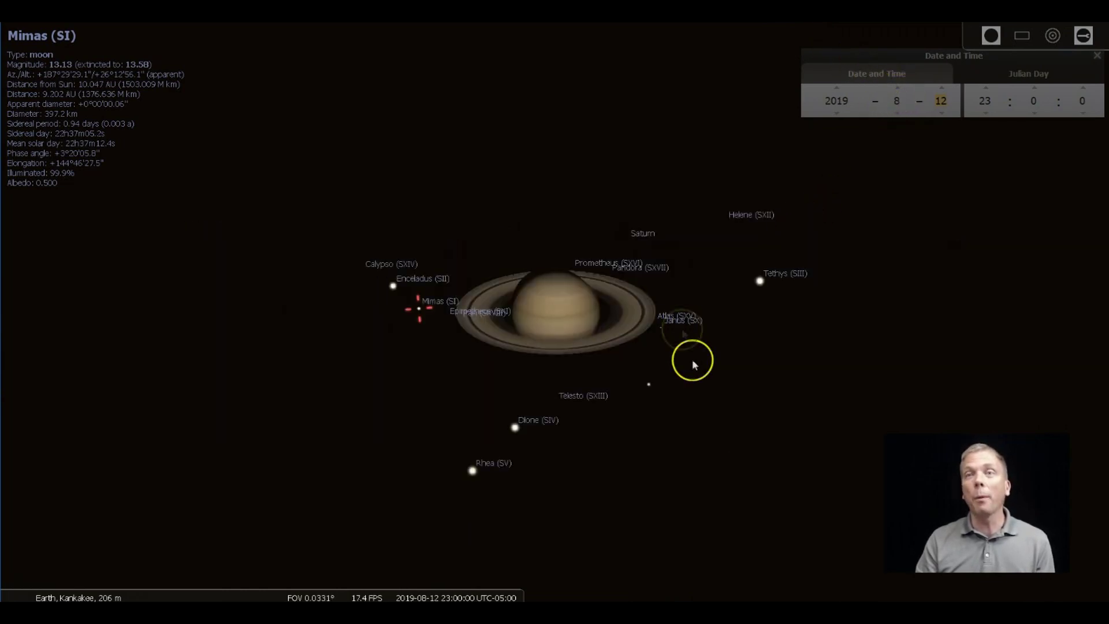
pyautogui.scroll(-5, 687, 348)
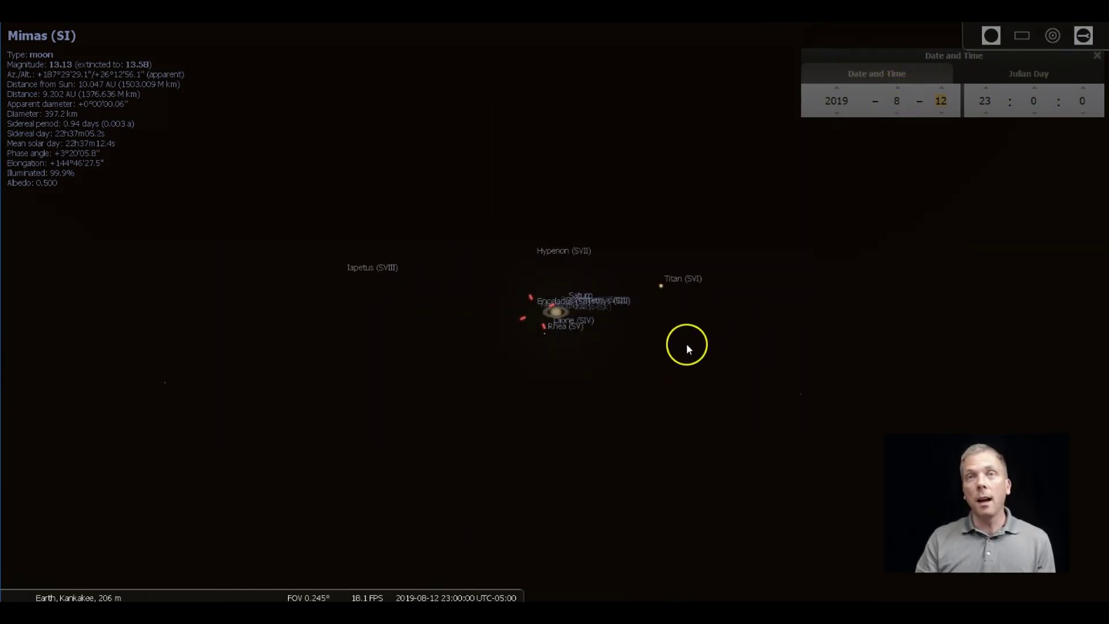
pyautogui.scroll(-5, 687, 346)
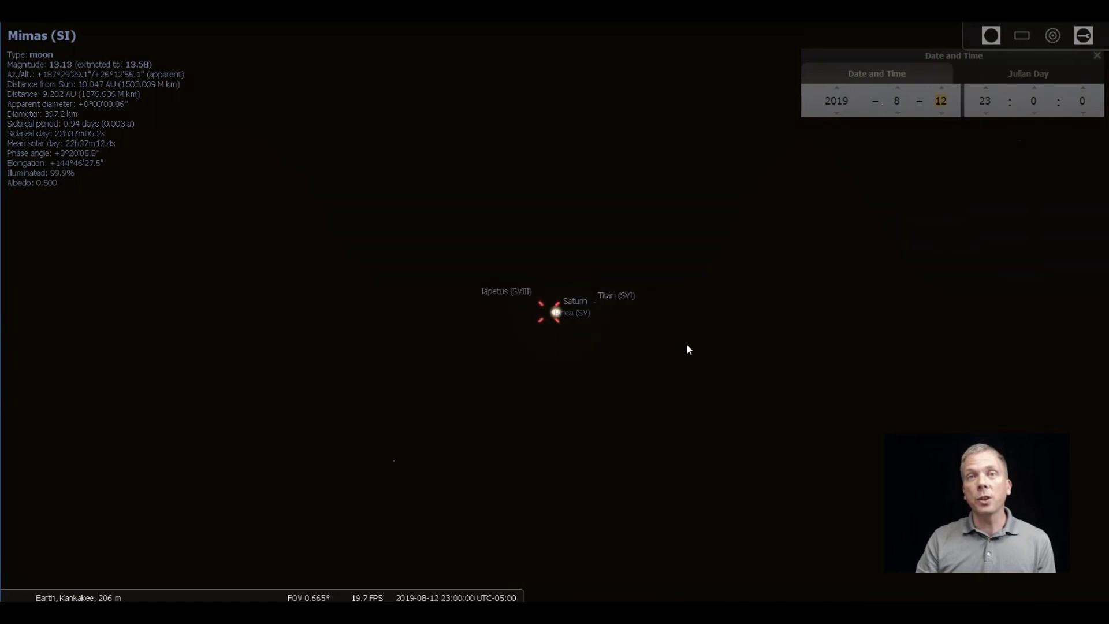
pyautogui.scroll(-5, 687, 349)
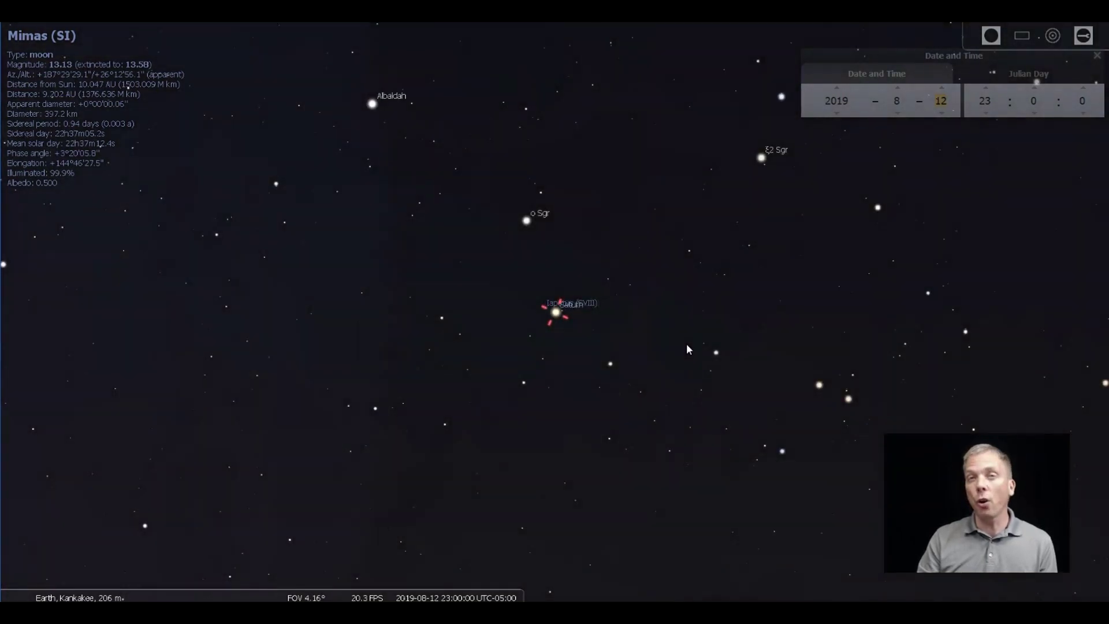
pyautogui.scroll(-4, 687, 349)
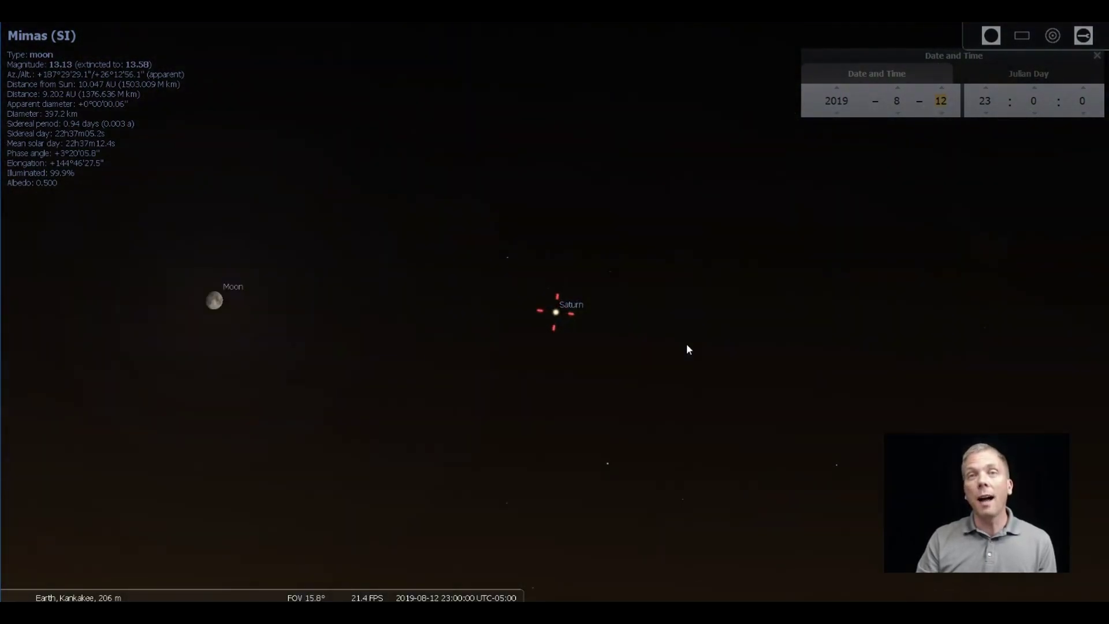
pyautogui.scroll(-4, 687, 345)
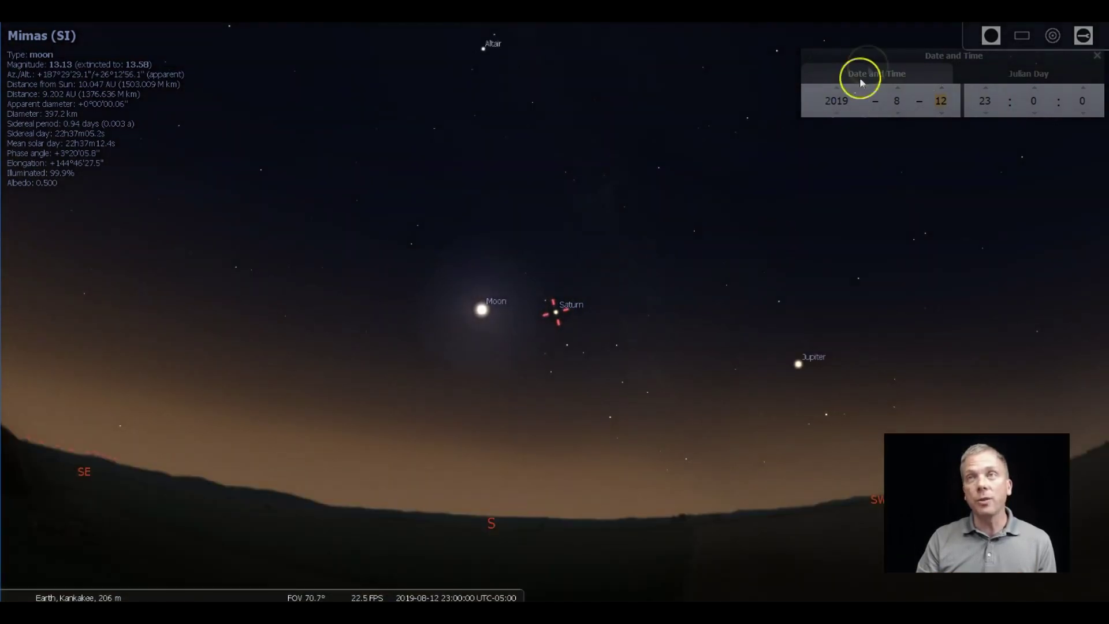
# Set the sky to 12 October 2019 at 19:00 and overlay the azimuthal grid.
pyautogui.click(897, 88)
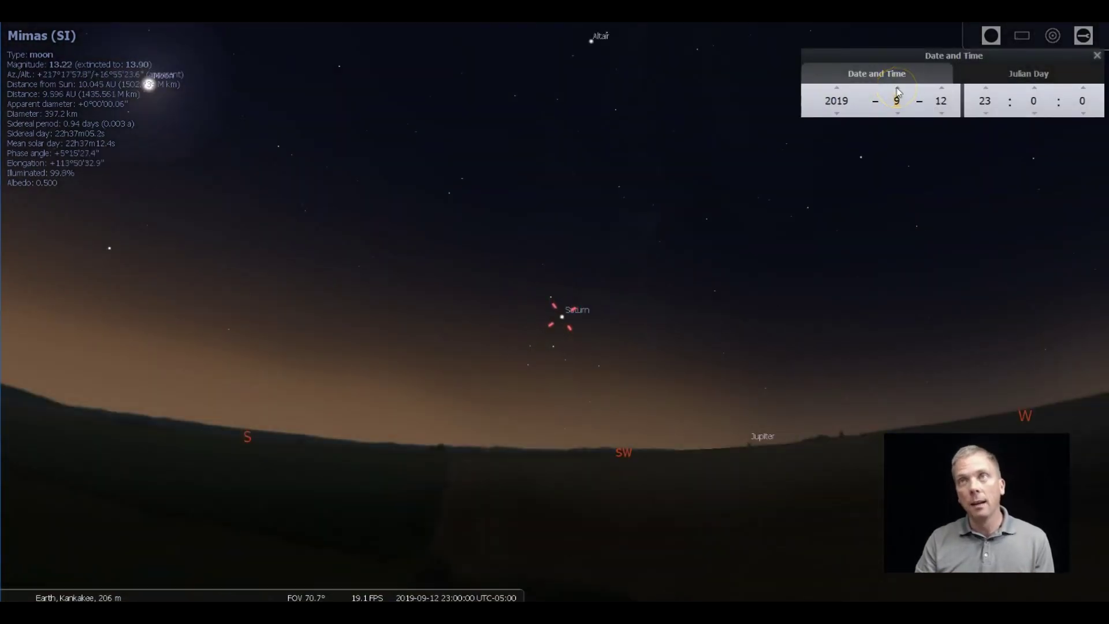
pyautogui.click(897, 88)
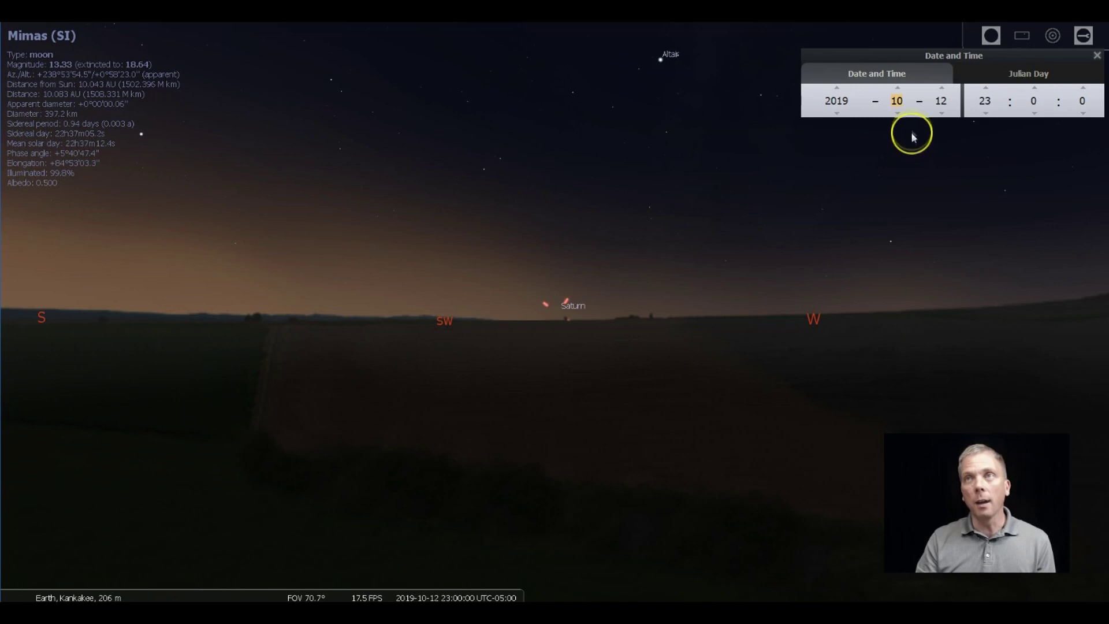
pyautogui.click(985, 113)
pyautogui.click(985, 113)
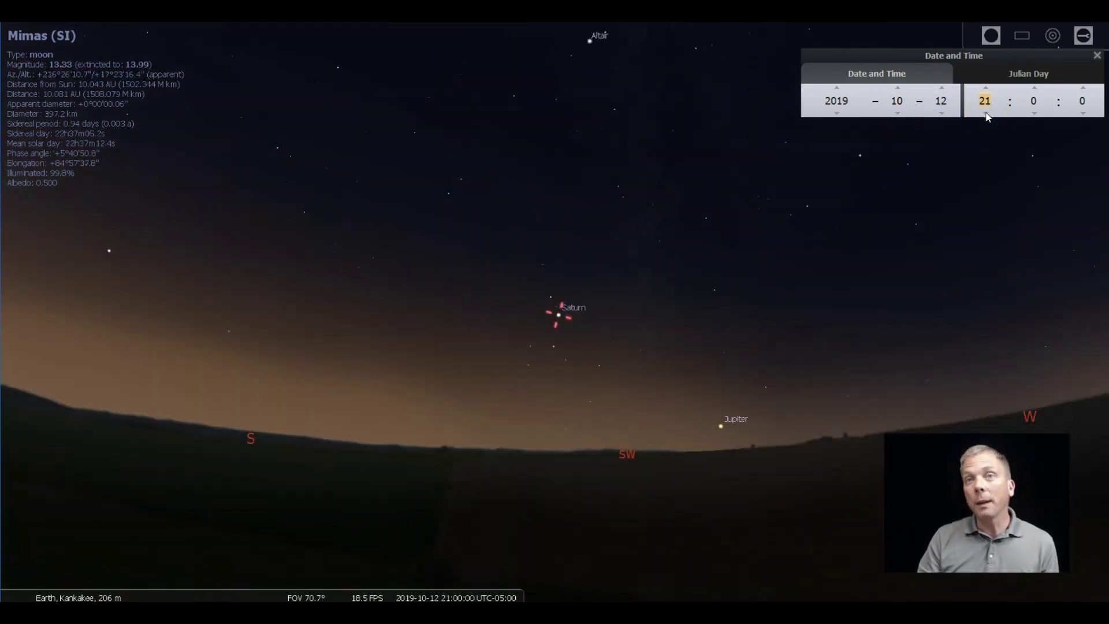
pyautogui.click(986, 113)
pyautogui.click(985, 113)
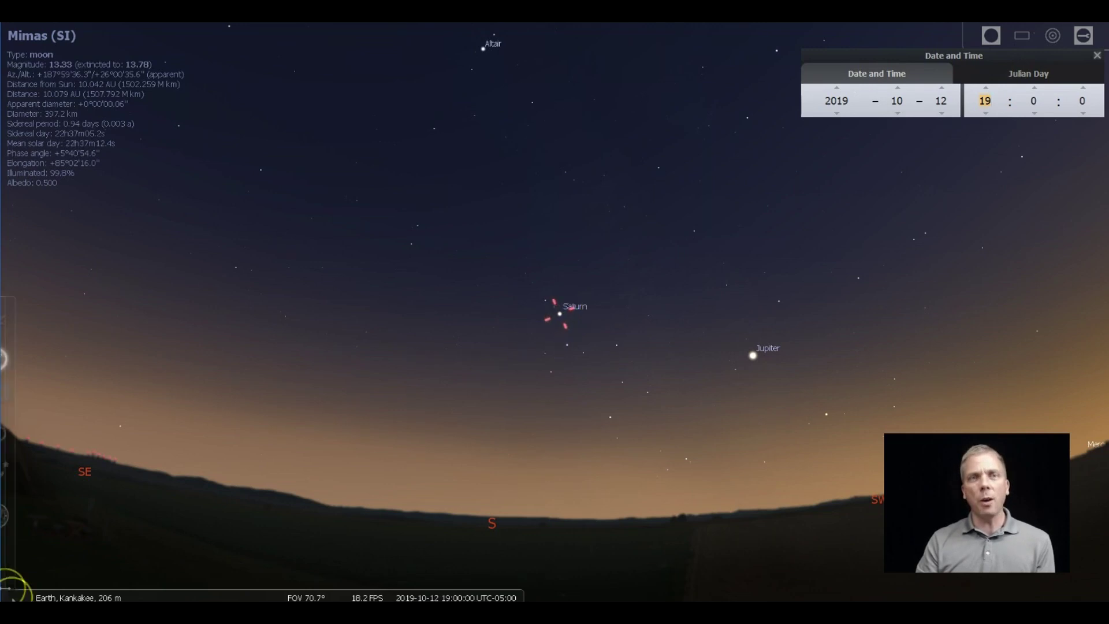
pyautogui.moveTo(191, 588)
pyautogui.click(140, 591)
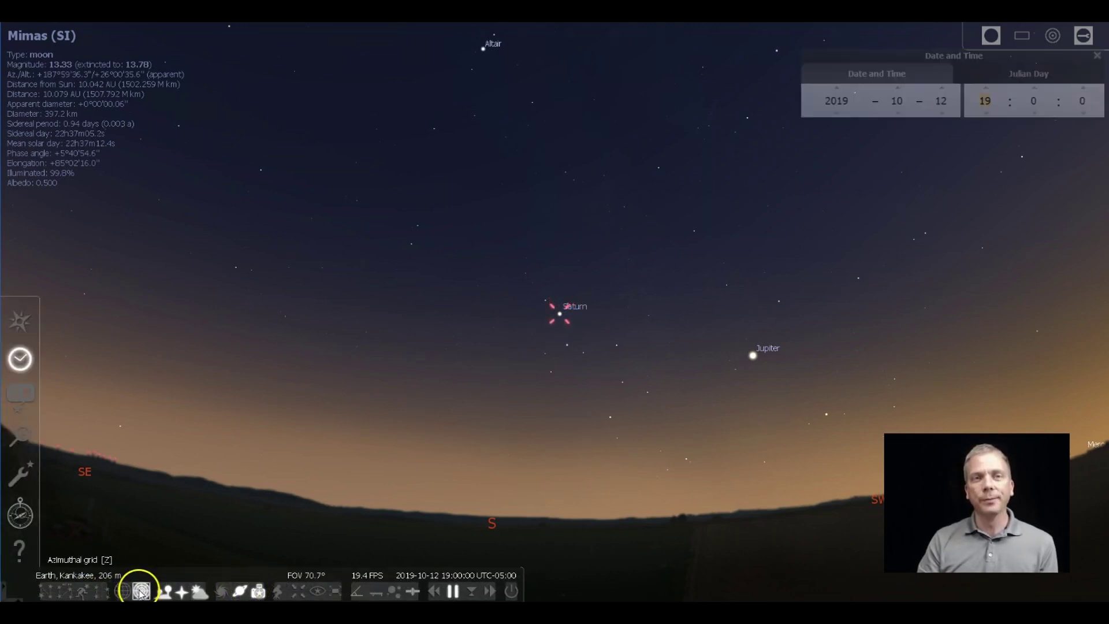